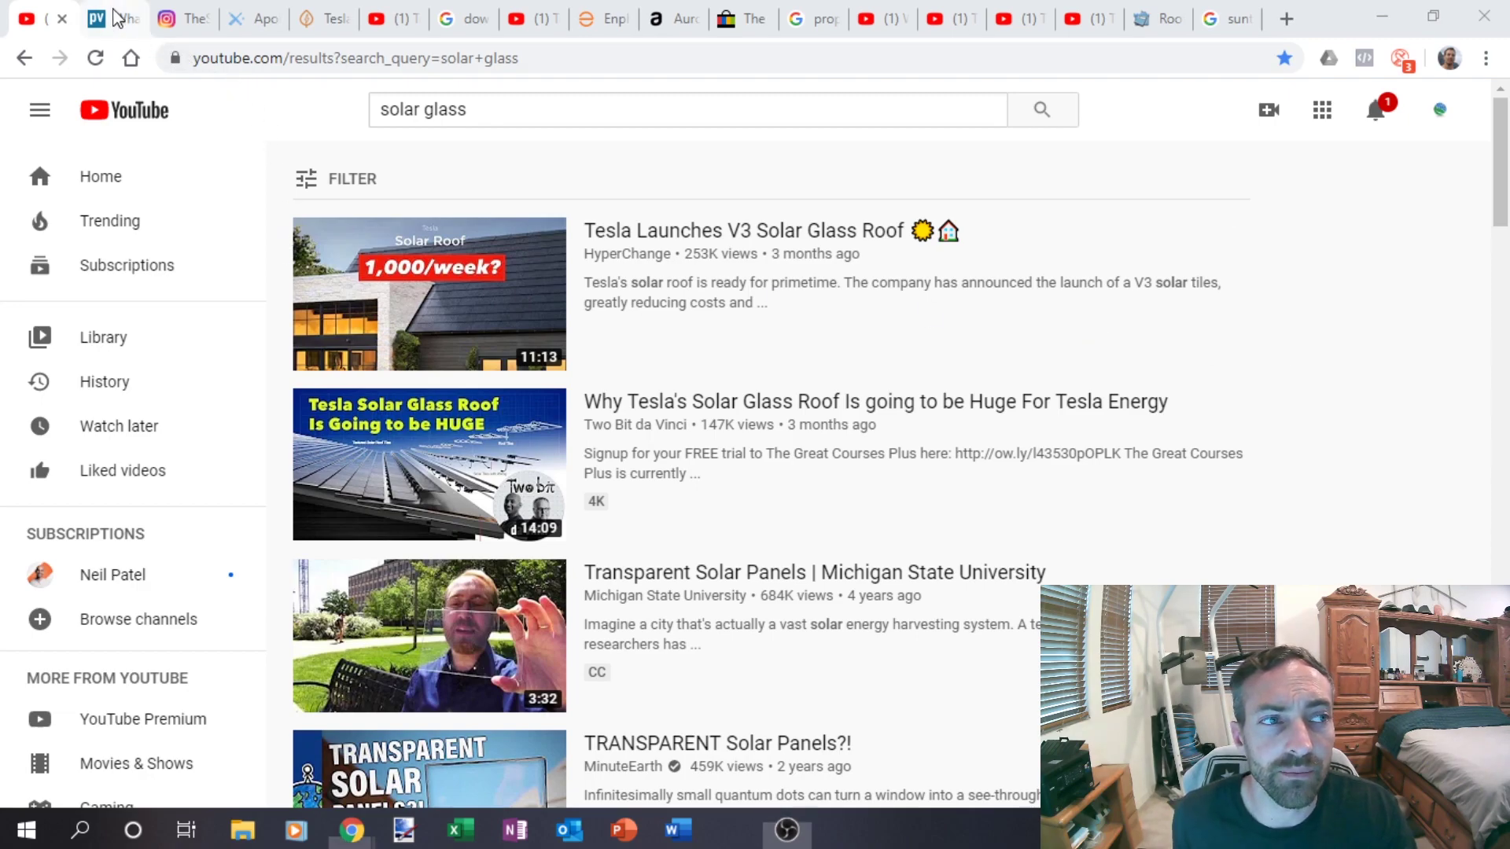
pyautogui.click(115, 17)
pyautogui.click(26, 17)
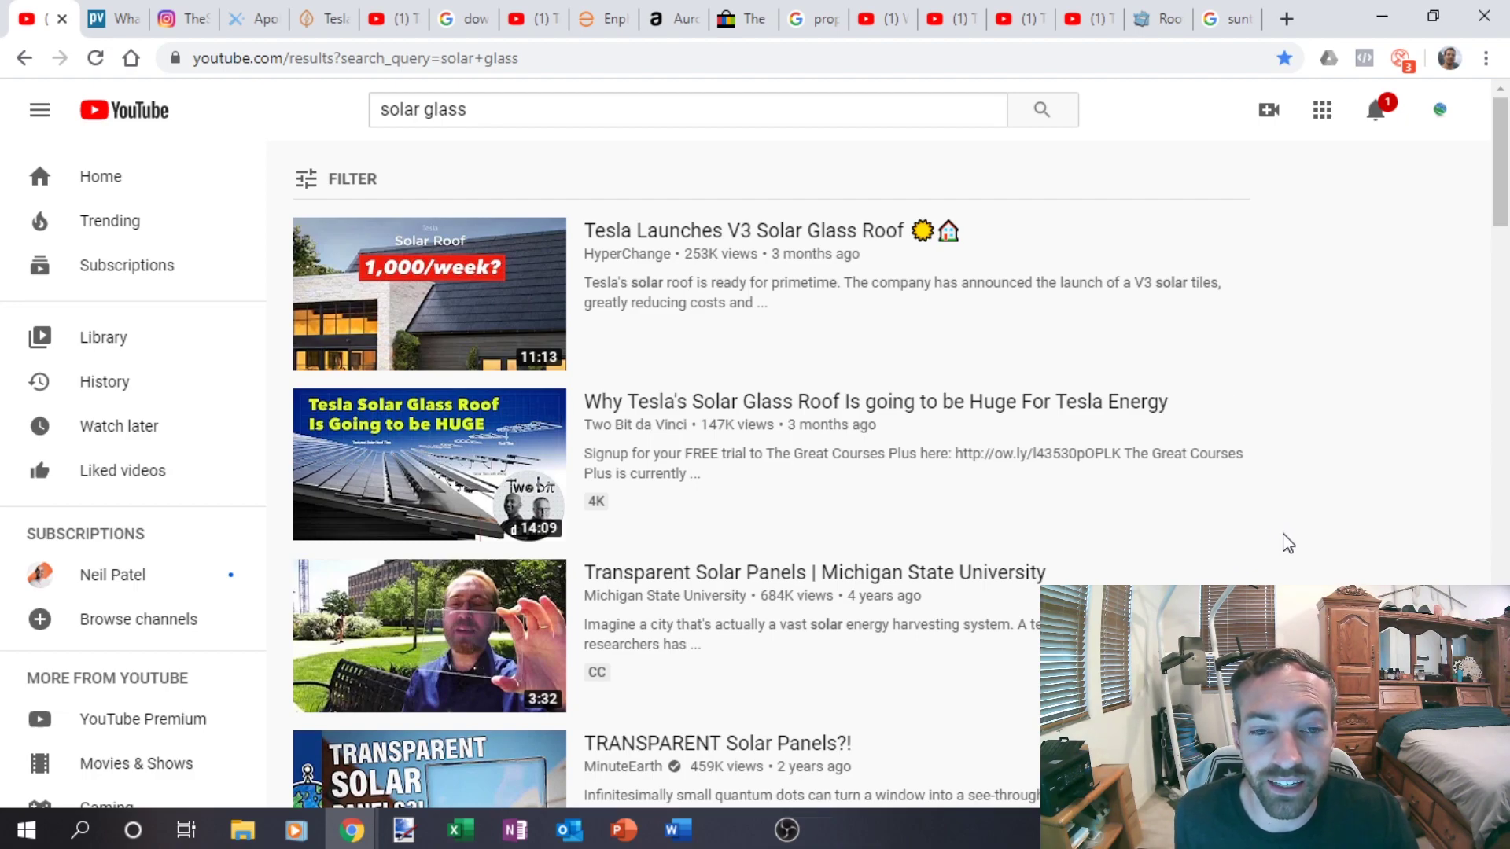
# Step: Open the Tesla glass tile article and highlight its 4.9%, 1954 4%, and 10% figures
pyautogui.click(118, 21)
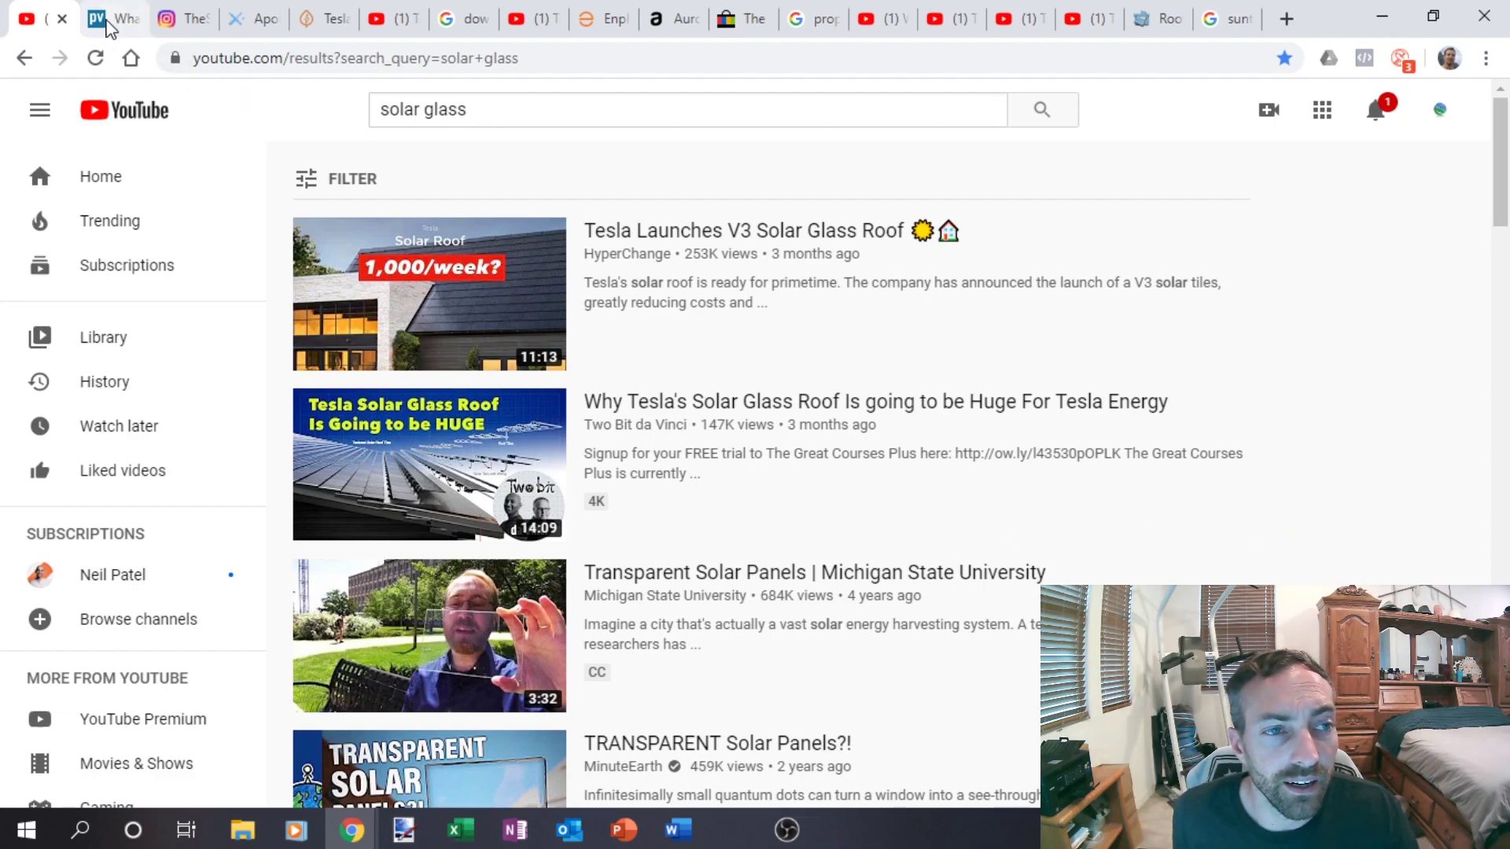
pyautogui.scroll(2, 390, 378)
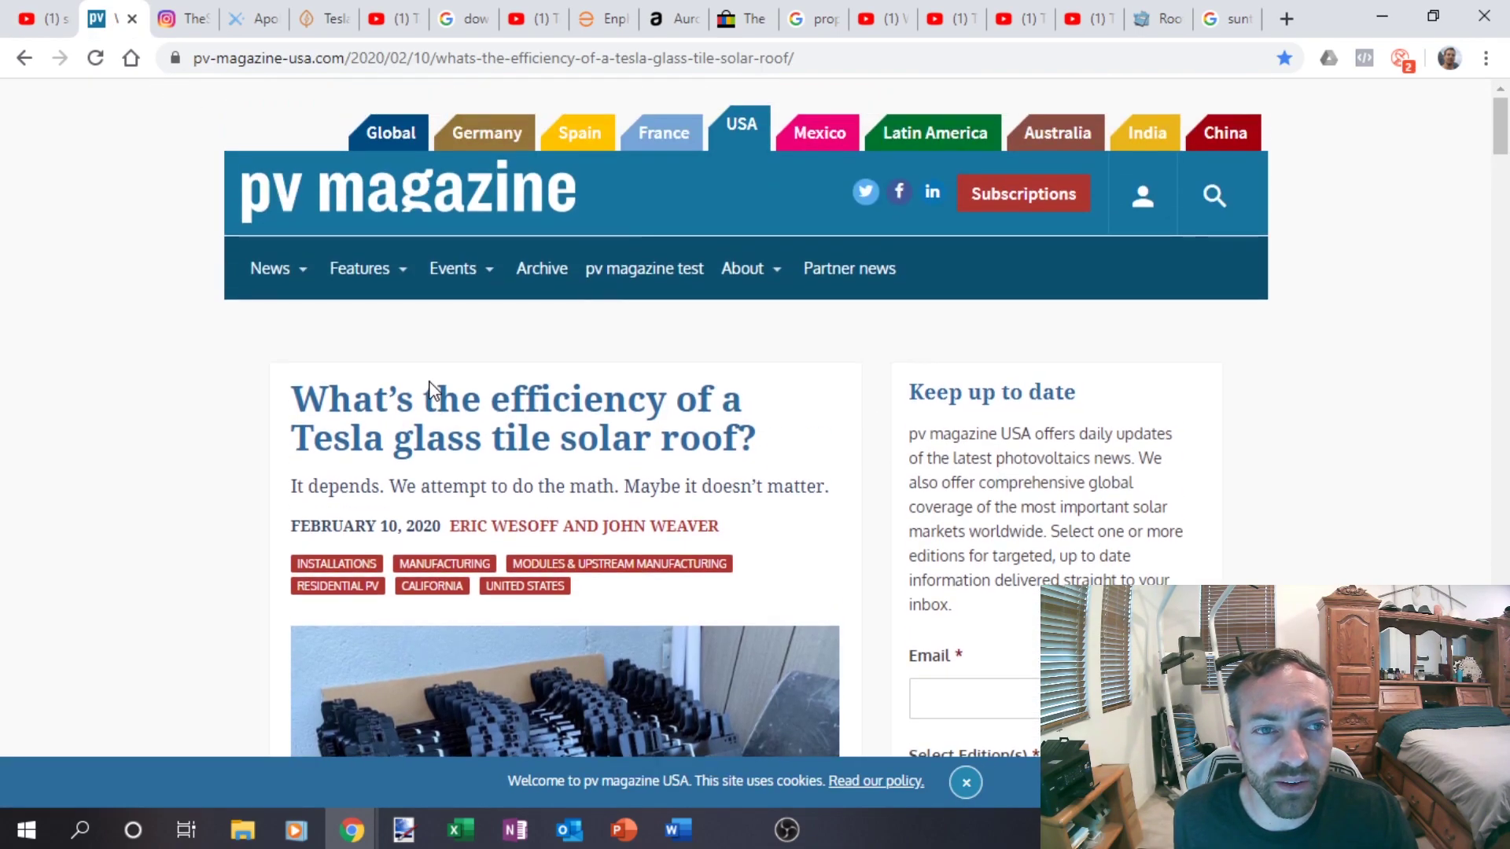
pyautogui.scroll(-2, 314, 358)
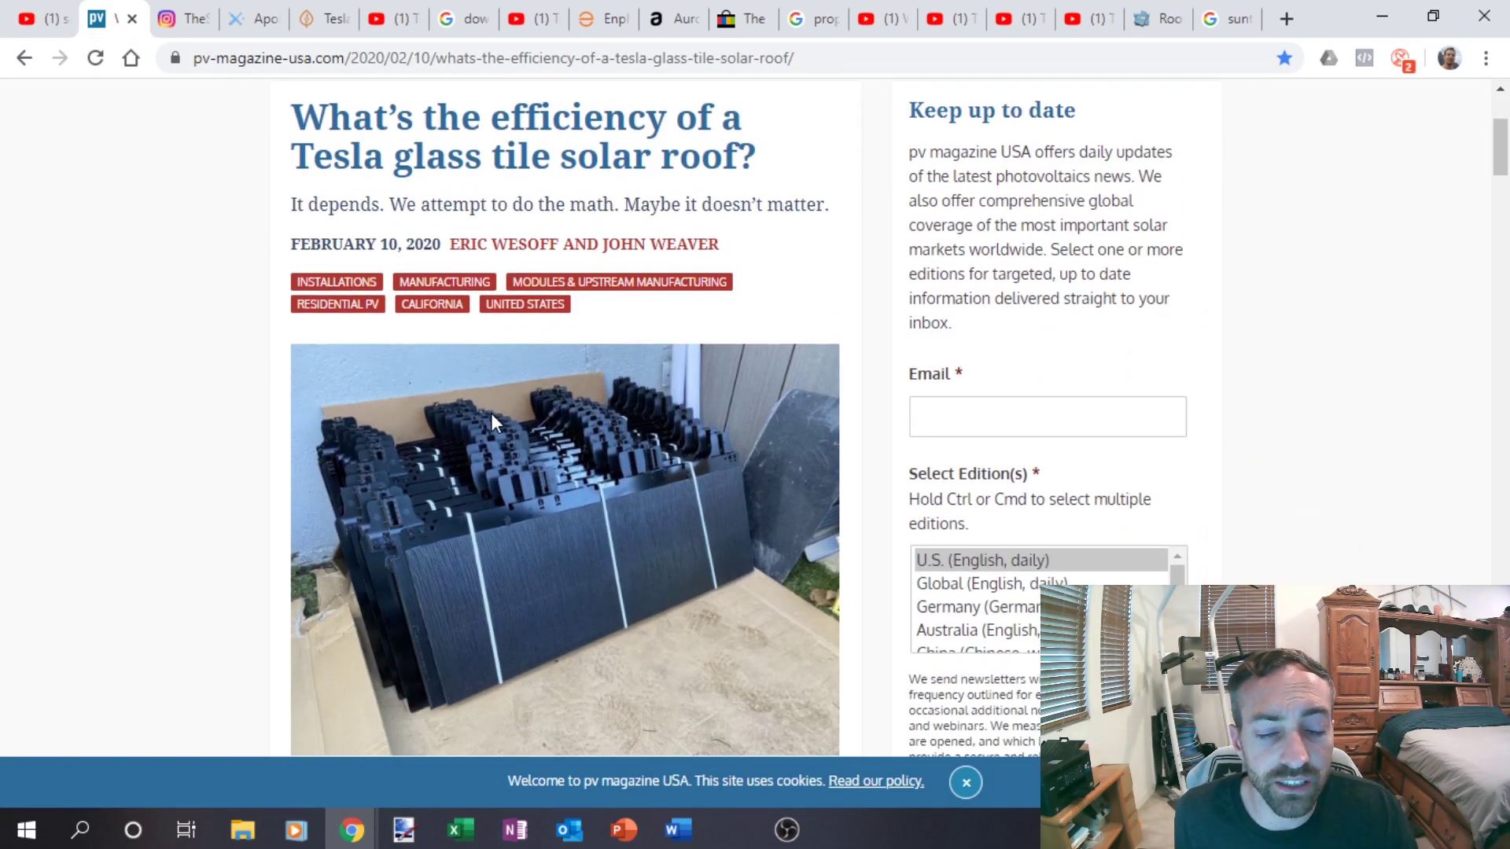
pyautogui.scroll(-1, 445, 470)
pyautogui.scroll(-3, 422, 500)
pyautogui.scroll(-2, 347, 464)
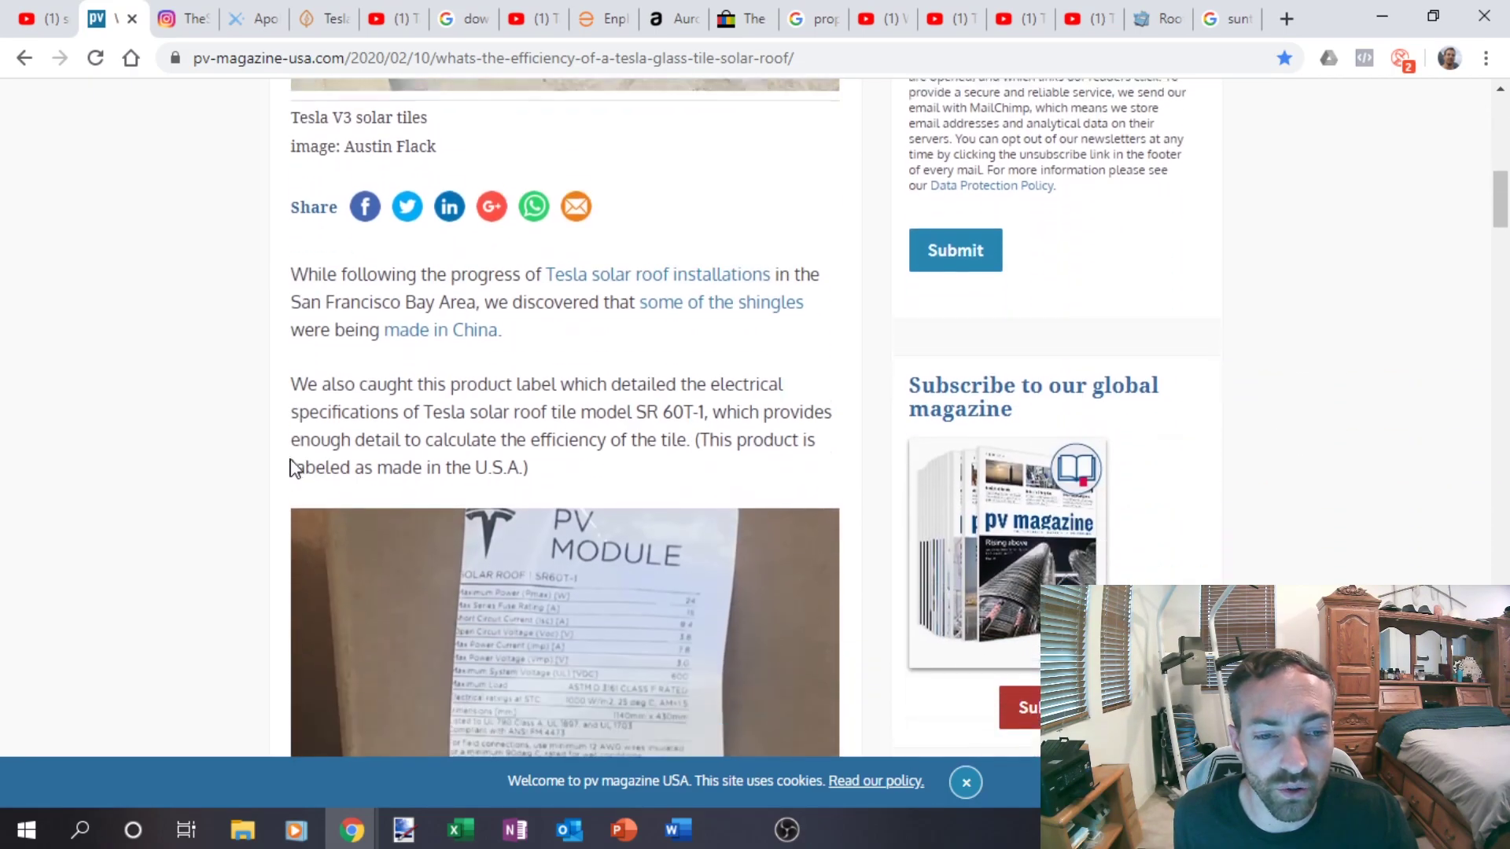
pyautogui.scroll(-1, 290, 468)
pyautogui.scroll(-1, 355, 473)
pyautogui.scroll(-1, 484, 505)
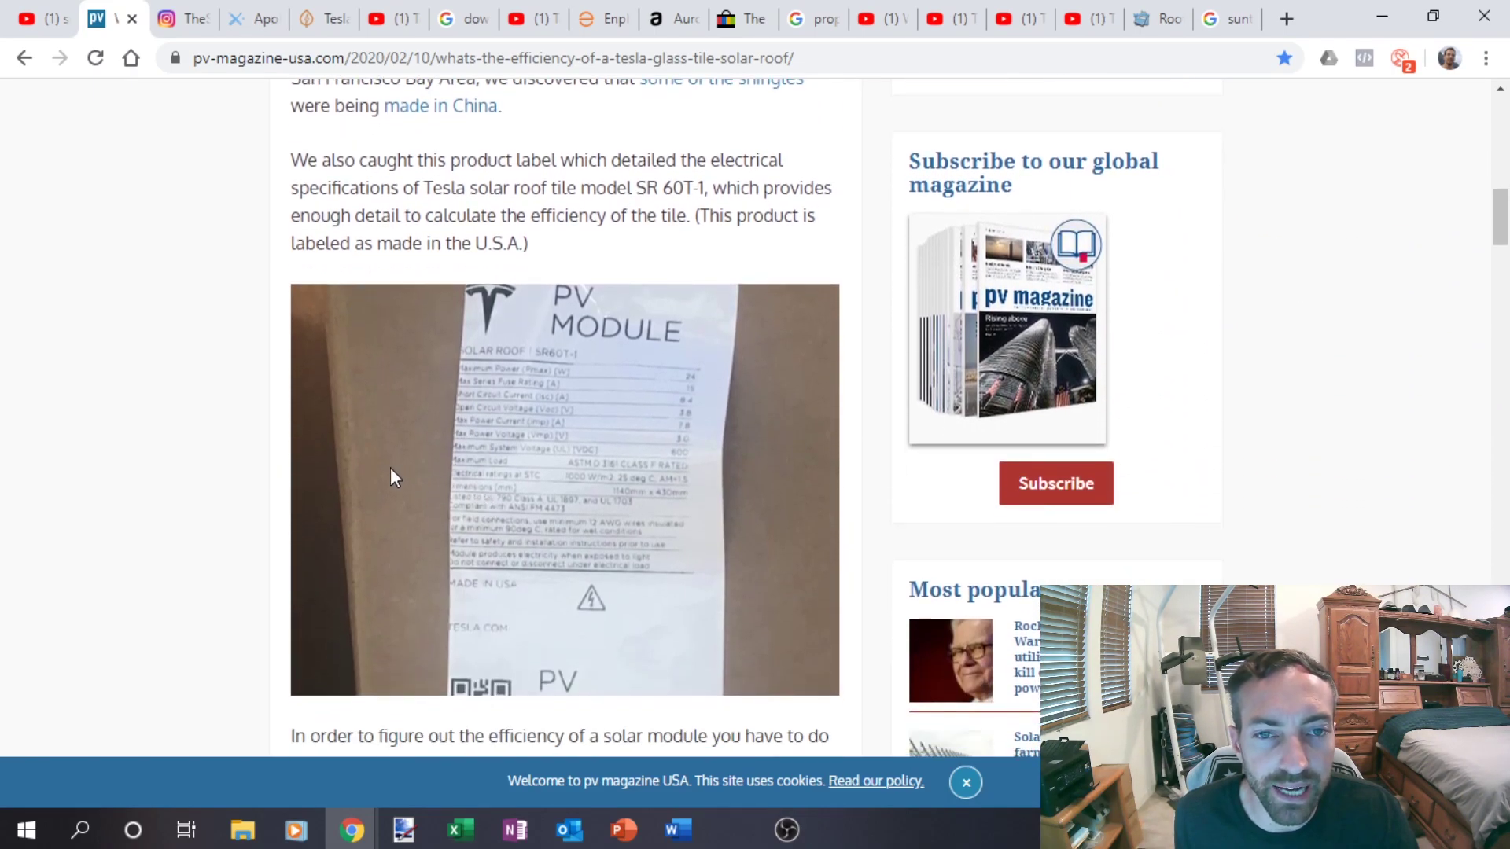
pyautogui.scroll(-2, 394, 475)
pyautogui.scroll(-1, 456, 512)
pyautogui.scroll(-2, 432, 519)
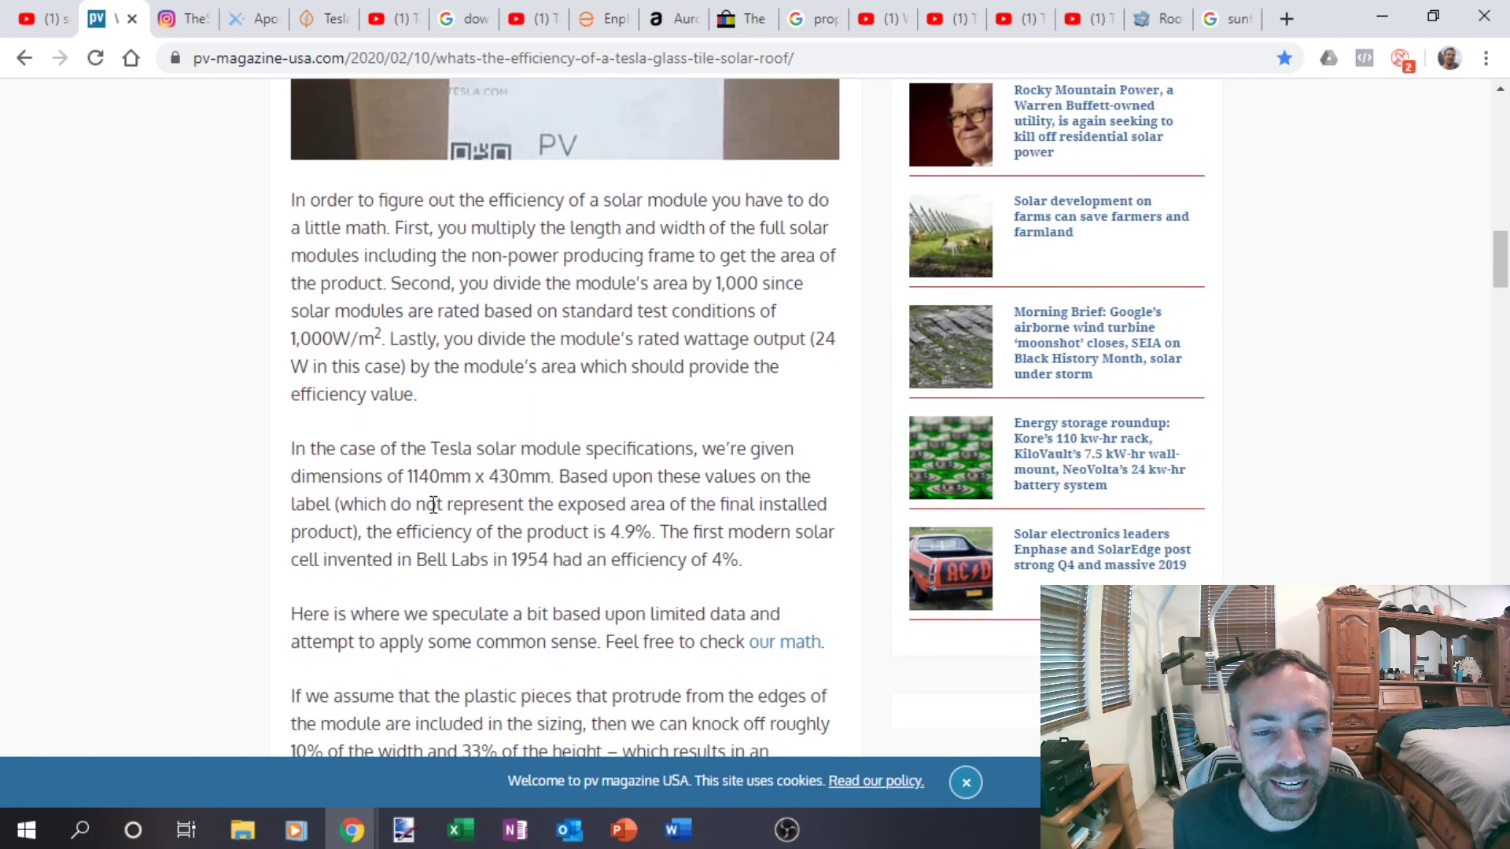
pyautogui.scroll(-2, 455, 519)
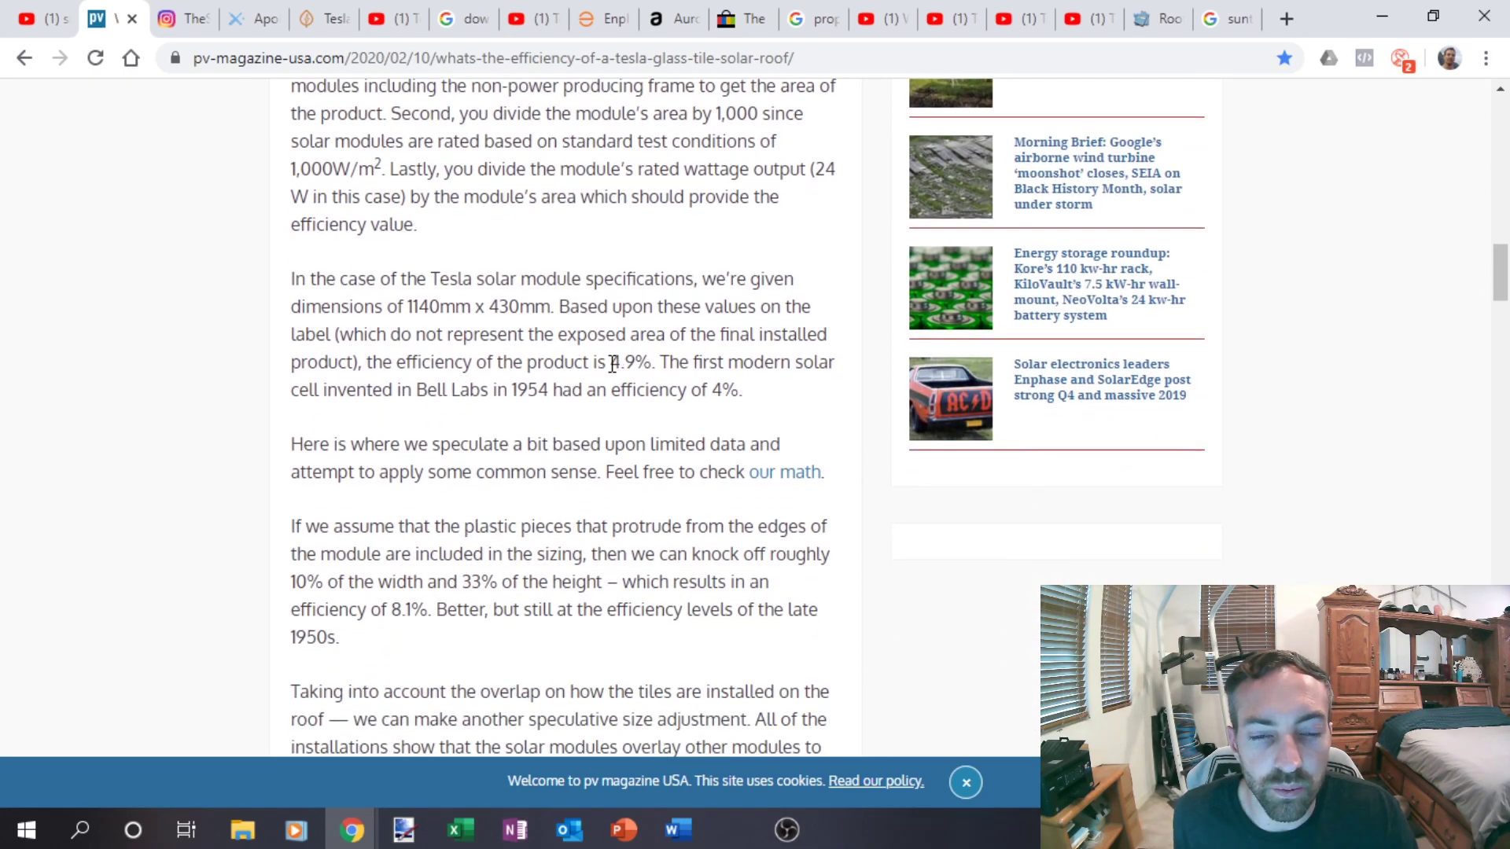
pyautogui.moveTo(612, 365); pyautogui.dragTo(650, 364)
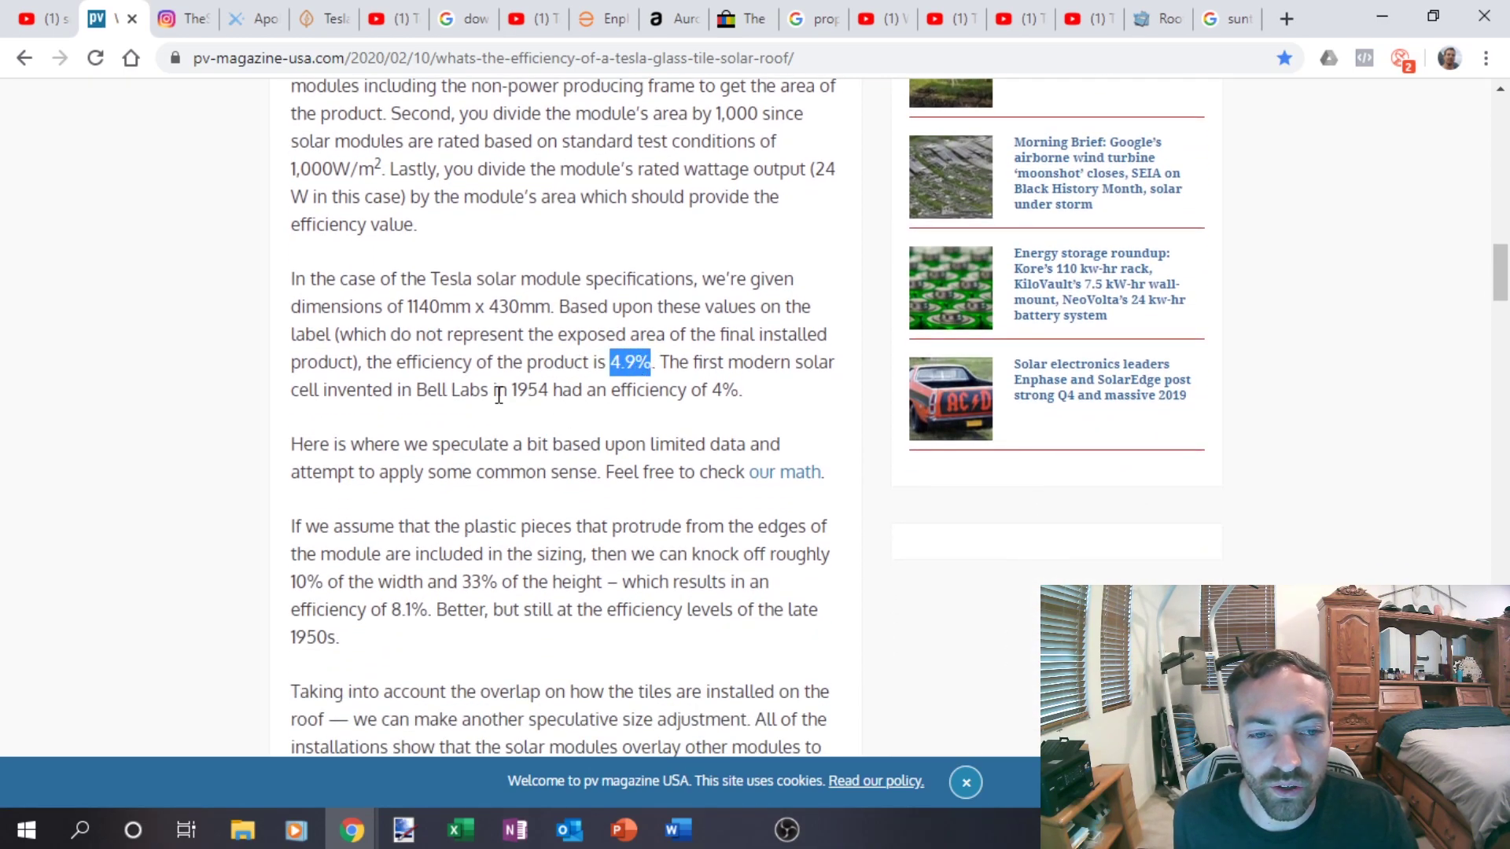
pyautogui.moveTo(512, 391); pyautogui.dragTo(739, 391)
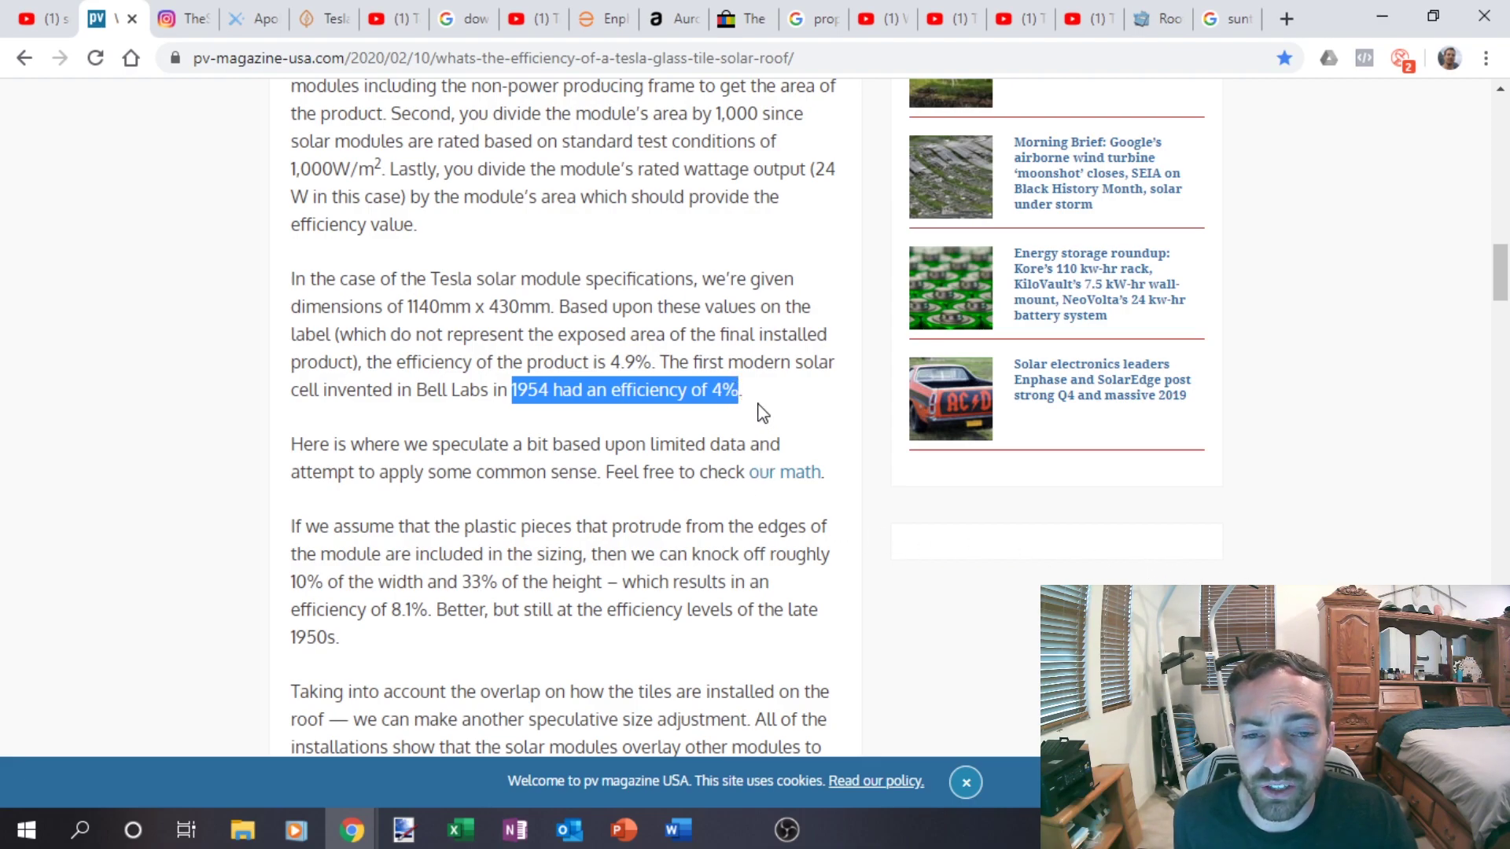
pyautogui.click(669, 421)
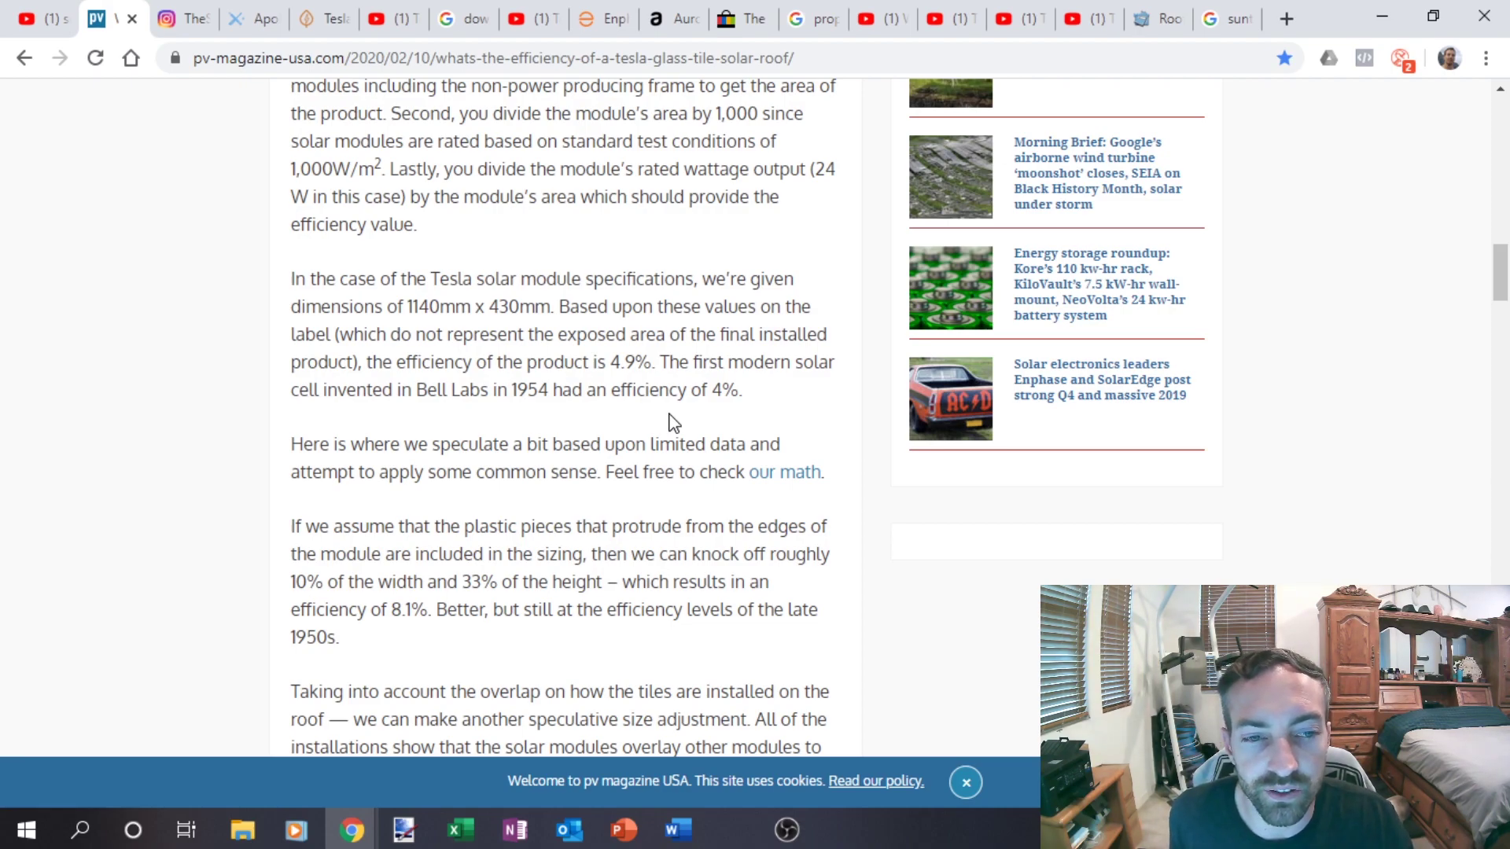
pyautogui.scroll(-1, 598, 478)
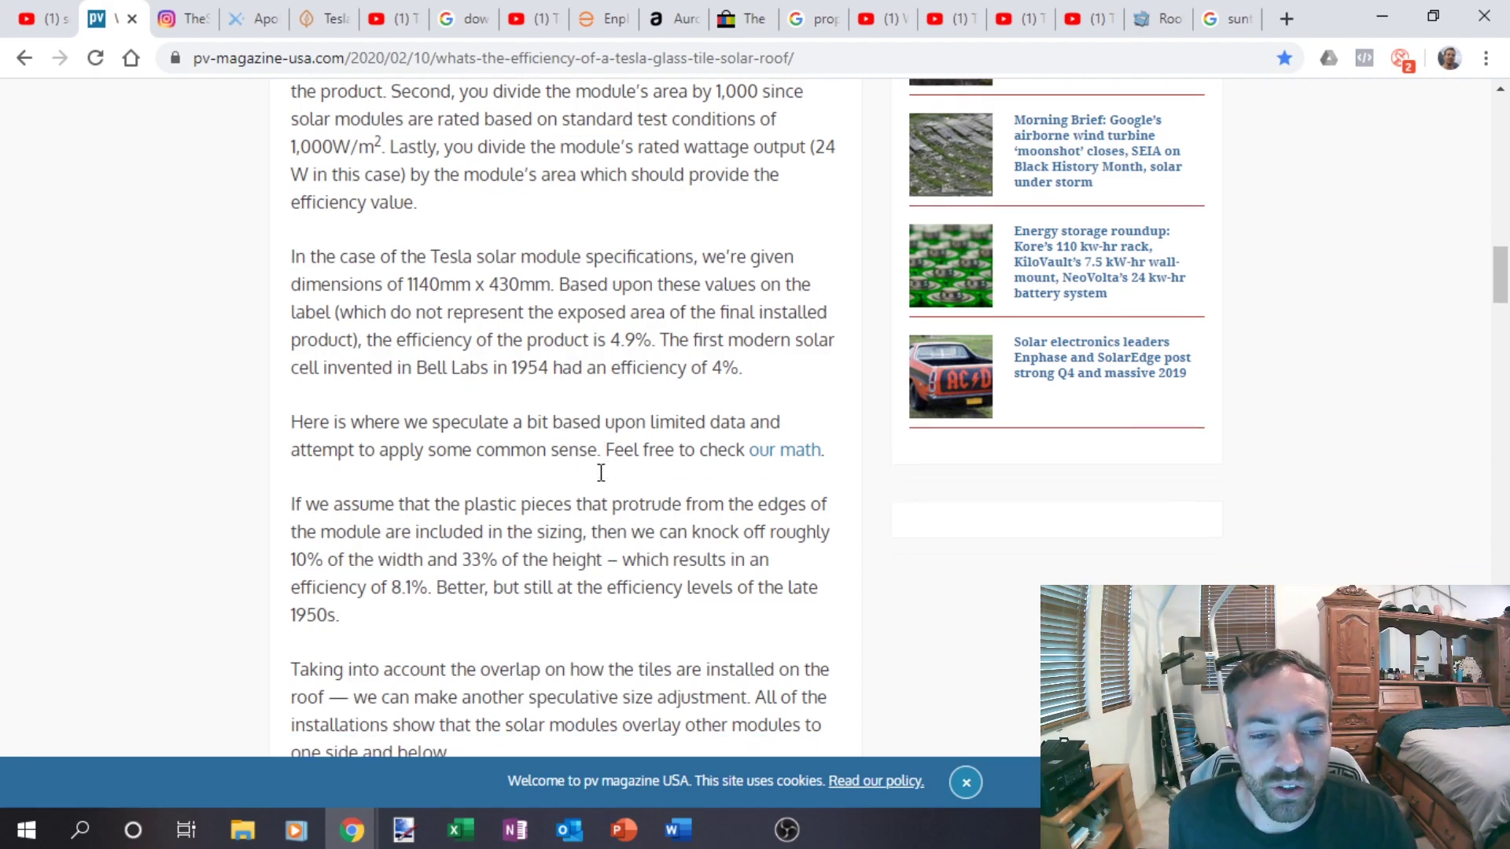
pyautogui.scroll(-2, 599, 477)
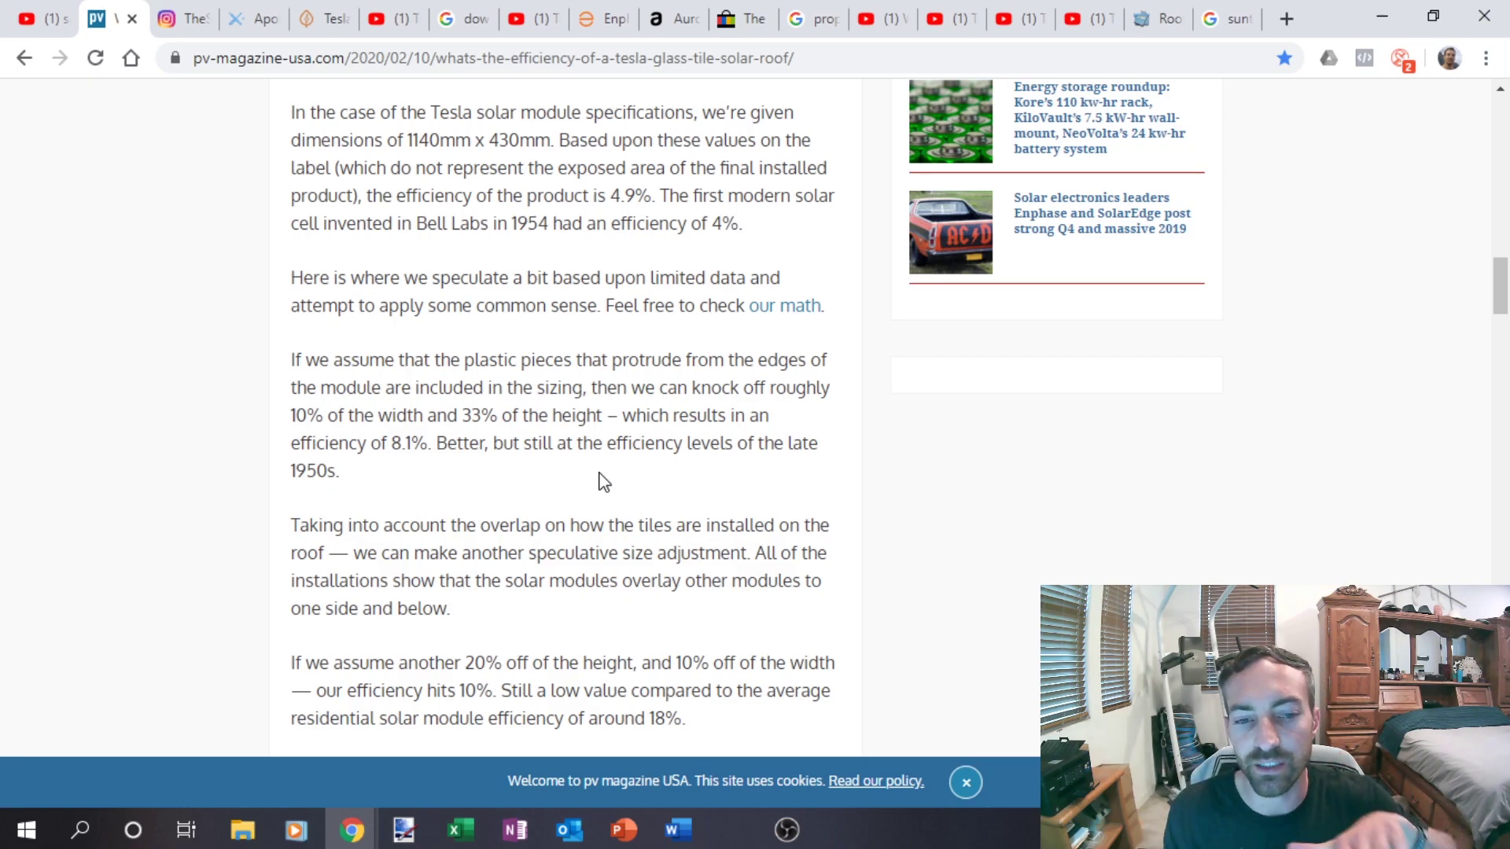
pyautogui.scroll(-2, 611, 498)
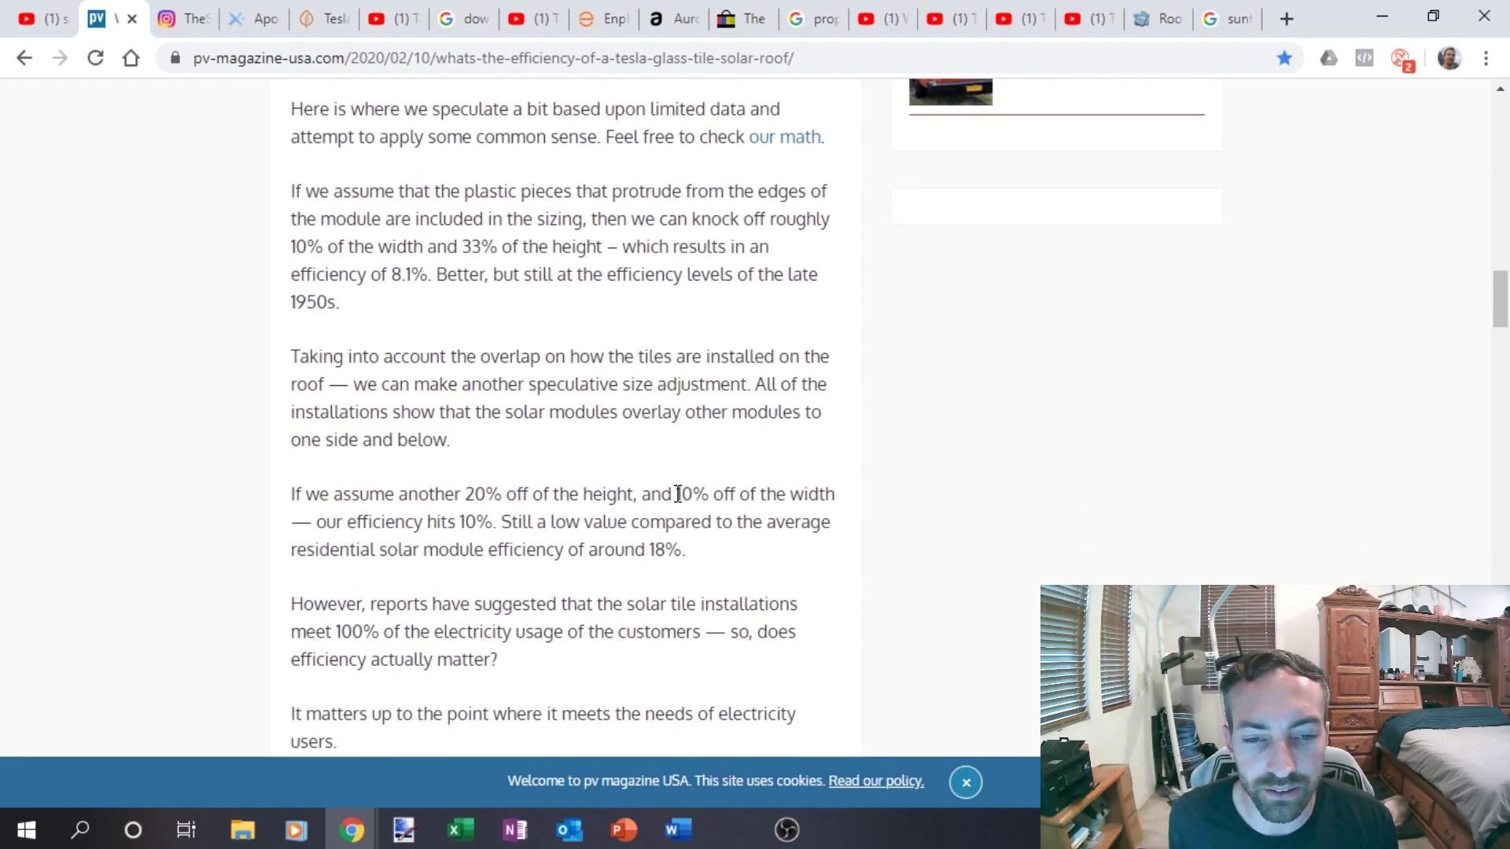
pyautogui.moveTo(677, 494); pyautogui.dragTo(711, 520)
pyautogui.click(628, 523)
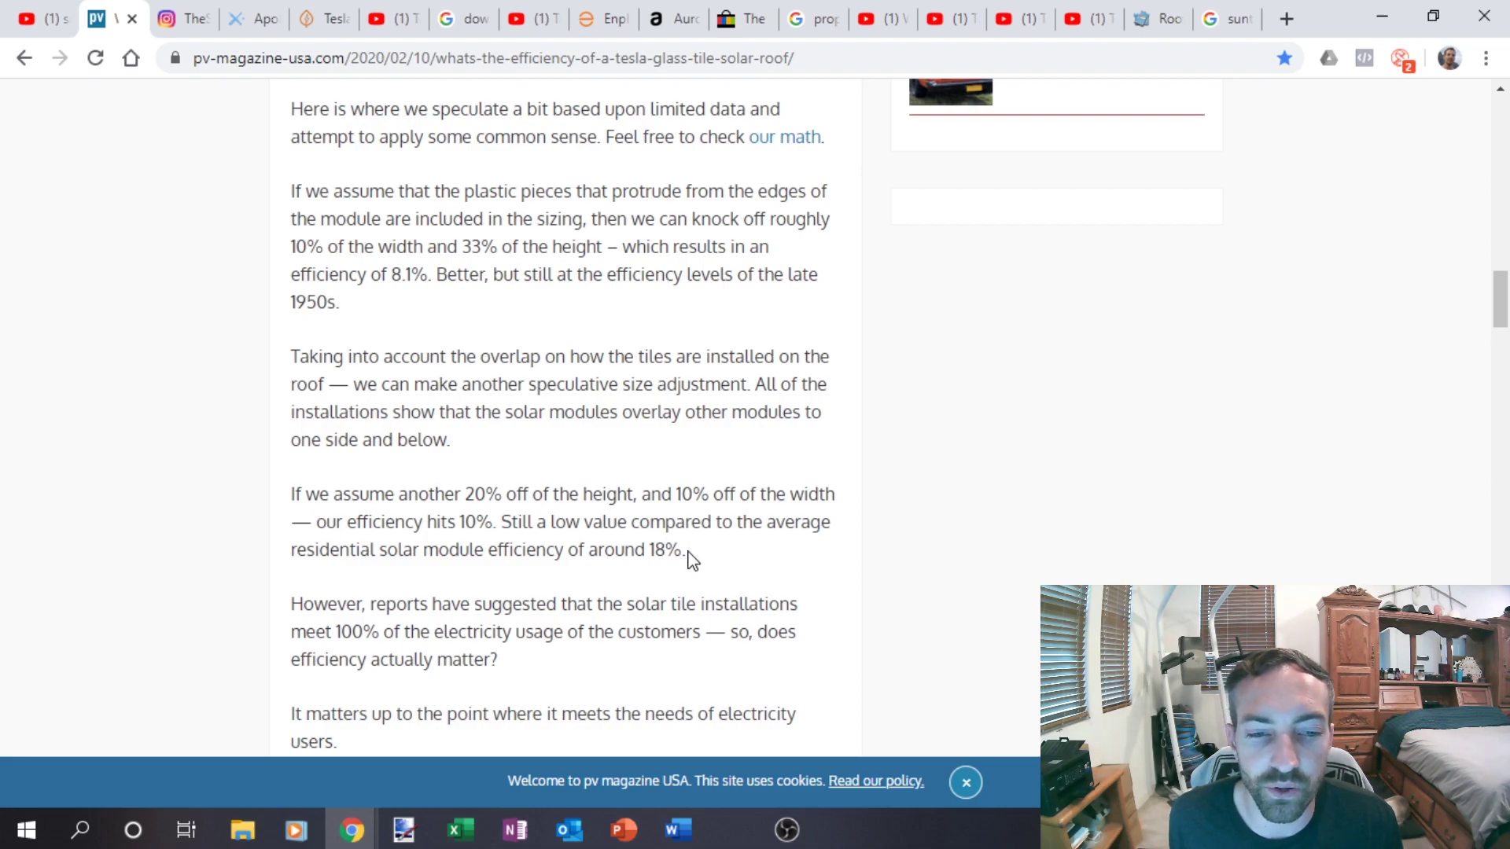
# Step: Switch to the Instagram 'Evolution of Solar' post charting efficiency from 1954 to 2020
pyautogui.click(166, 14)
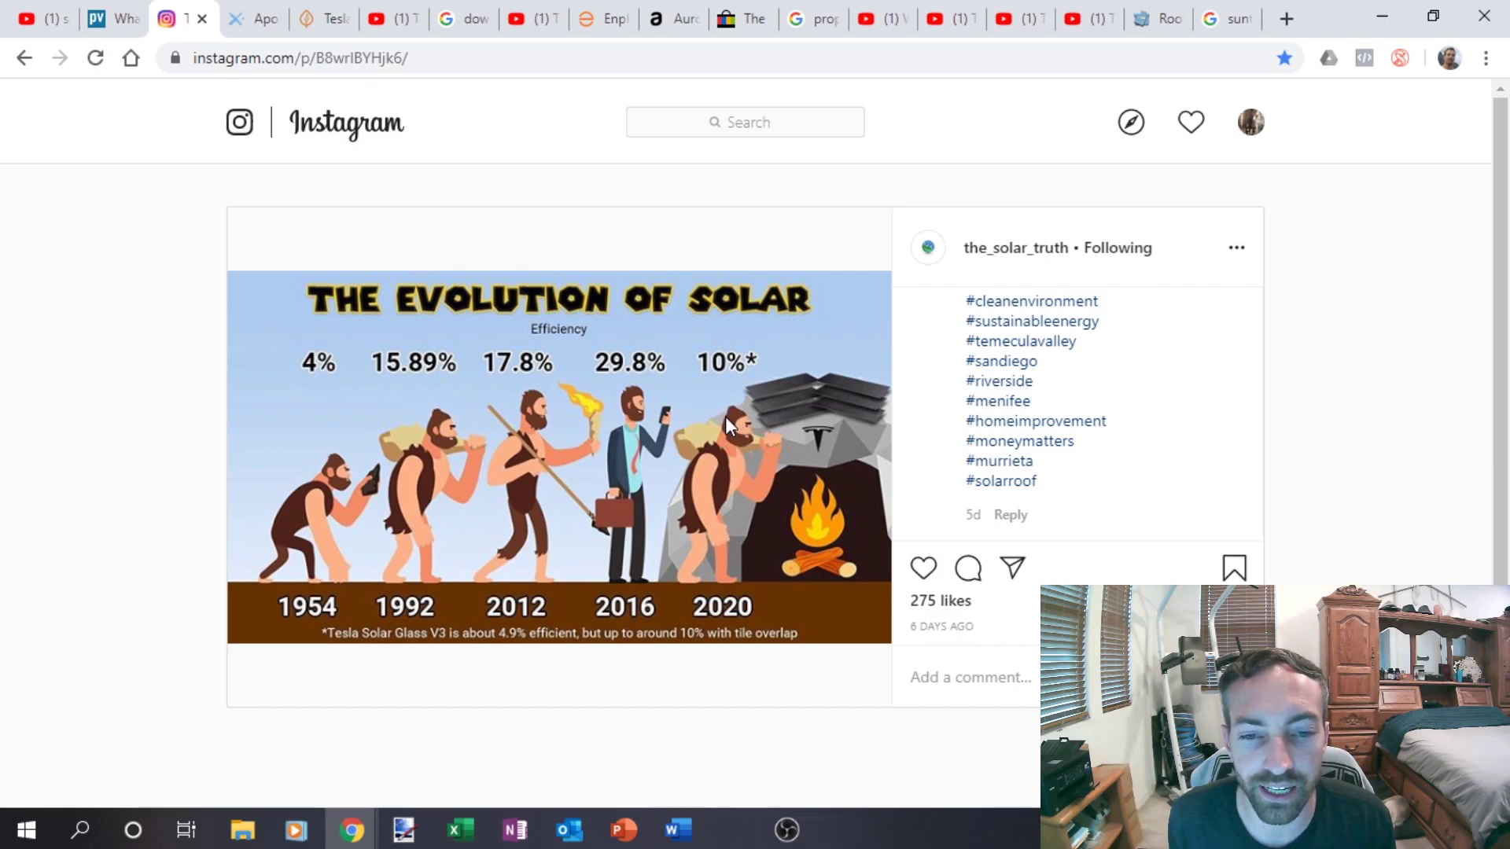
# Step: Move to the CertainTeed Apollo II solar shingles article
pyautogui.hotkey('ctrl', 'Tab')
pyautogui.scroll(-3, 140, 355)
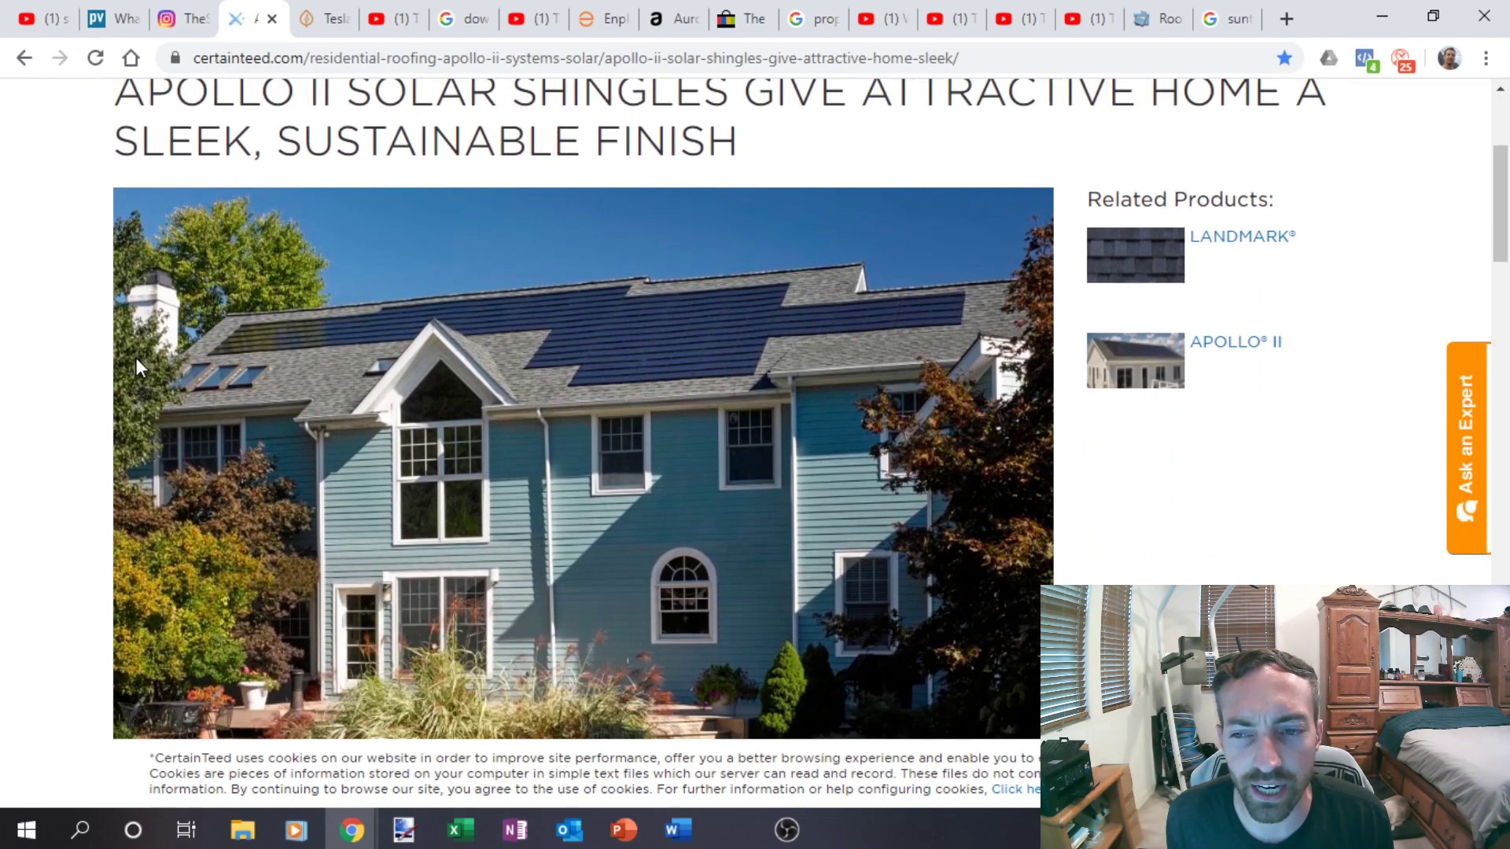
pyautogui.scroll(1, 134, 356)
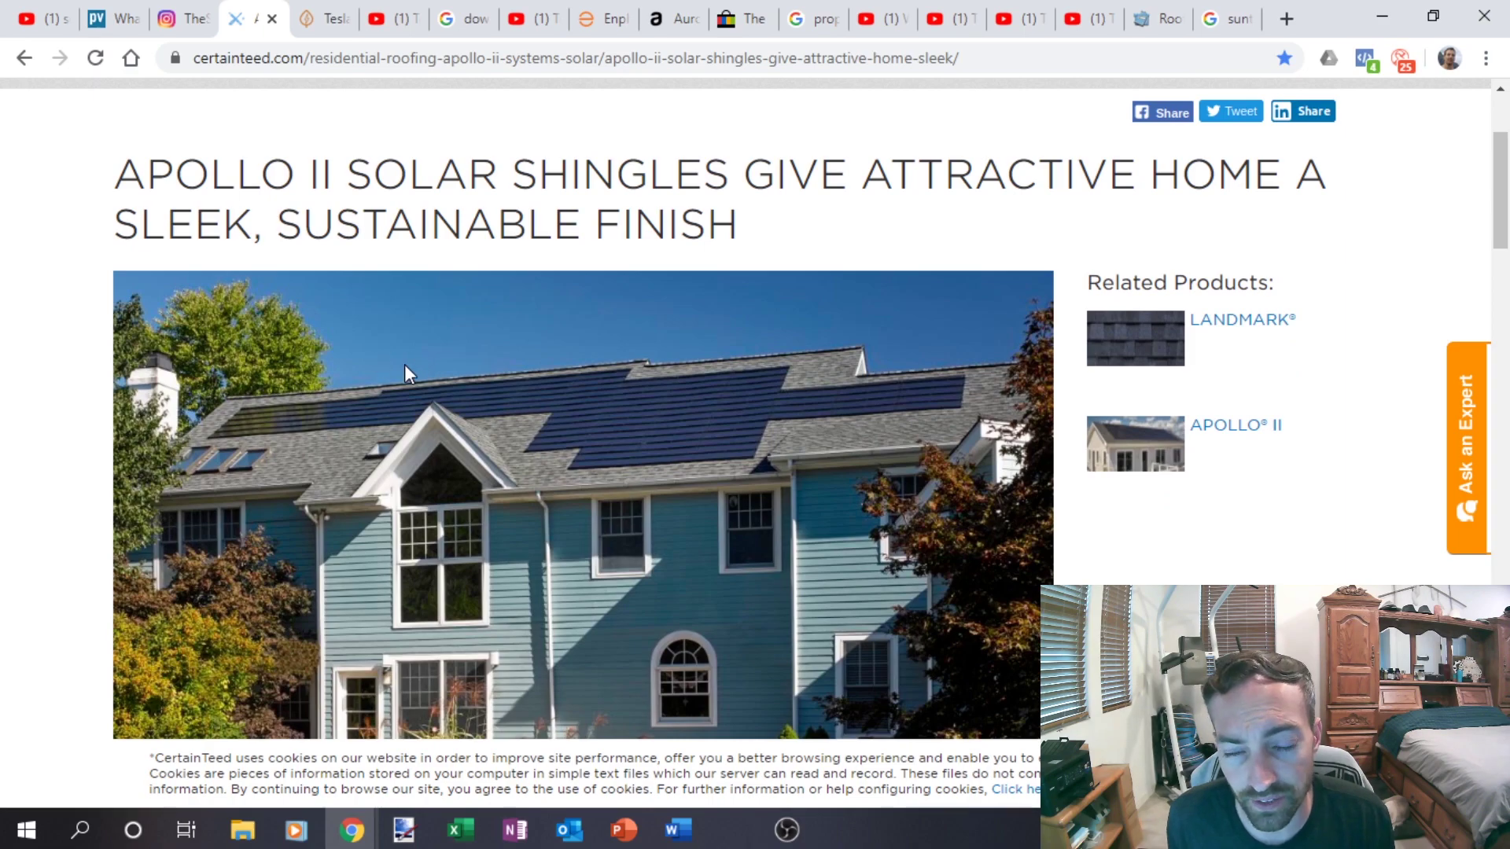
pyautogui.scroll(-1, 404, 365)
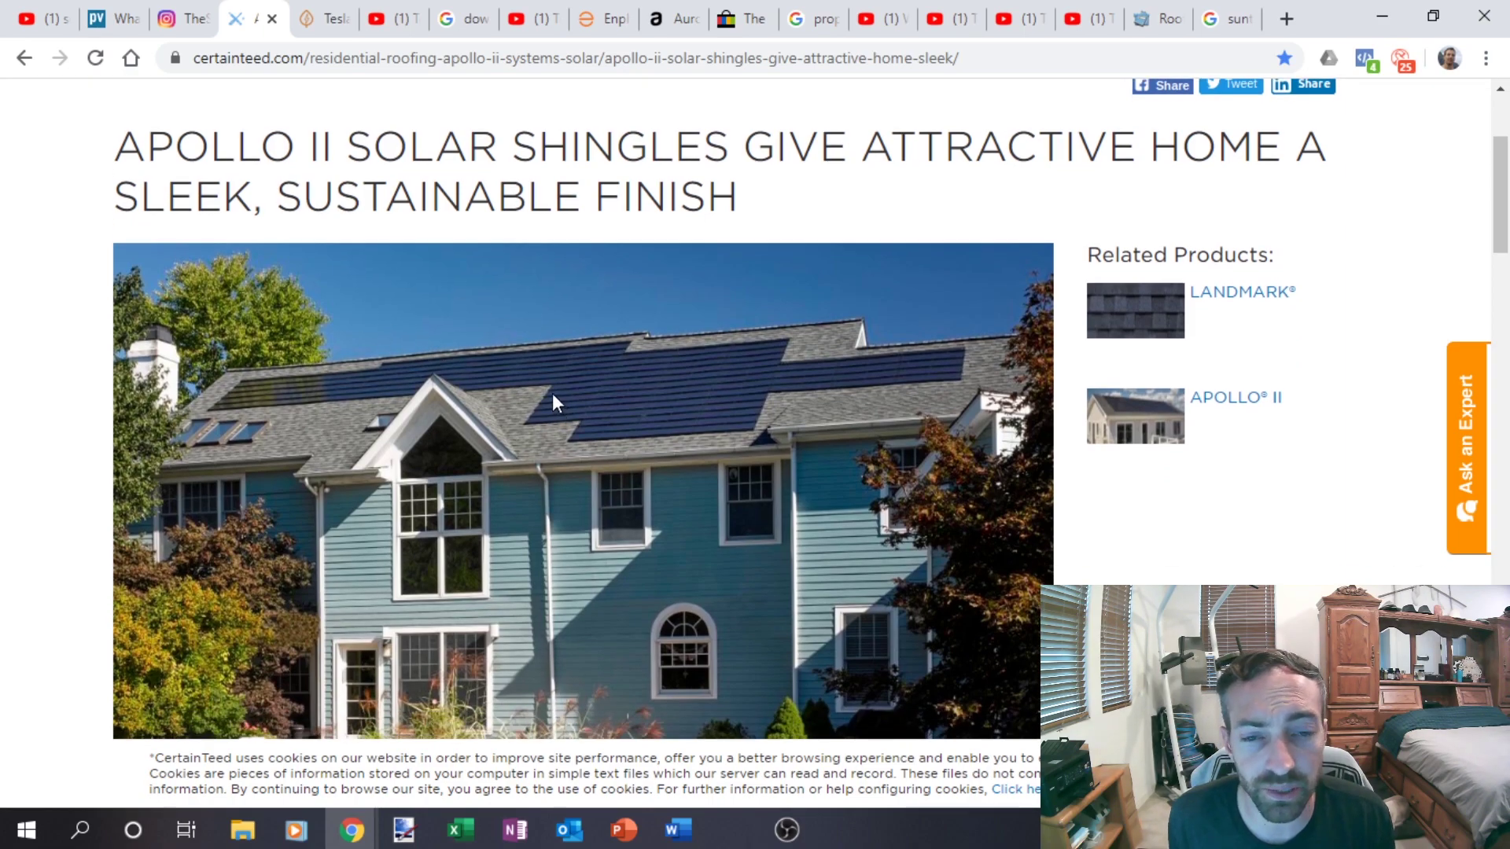
pyautogui.scroll(-1, 698, 453)
pyautogui.scroll(1, 637, 490)
pyautogui.scroll(-3, 639, 477)
pyautogui.scroll(-2, 661, 496)
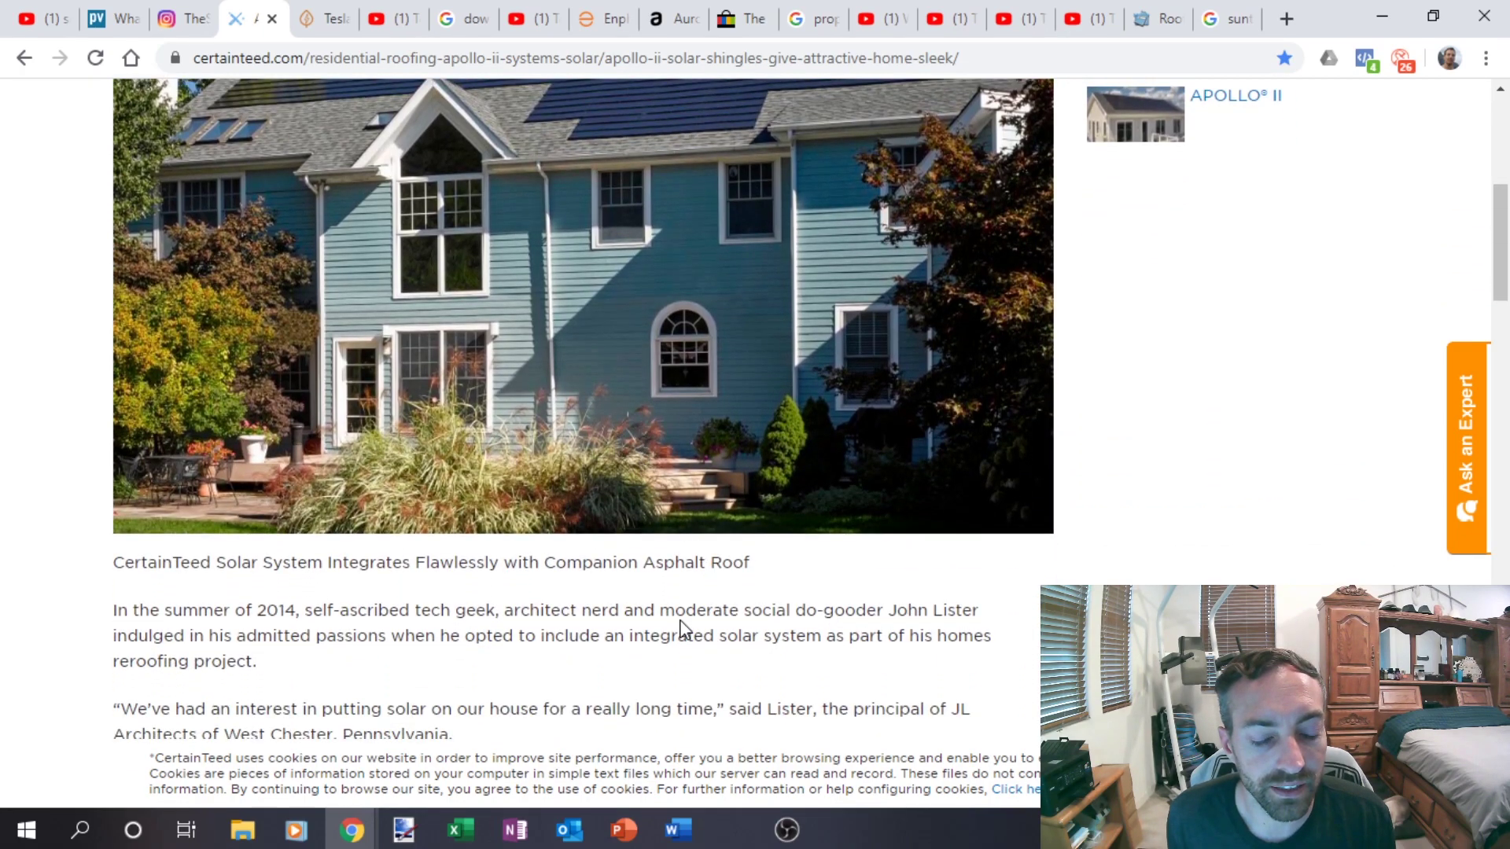
pyautogui.scroll(3, 742, 625)
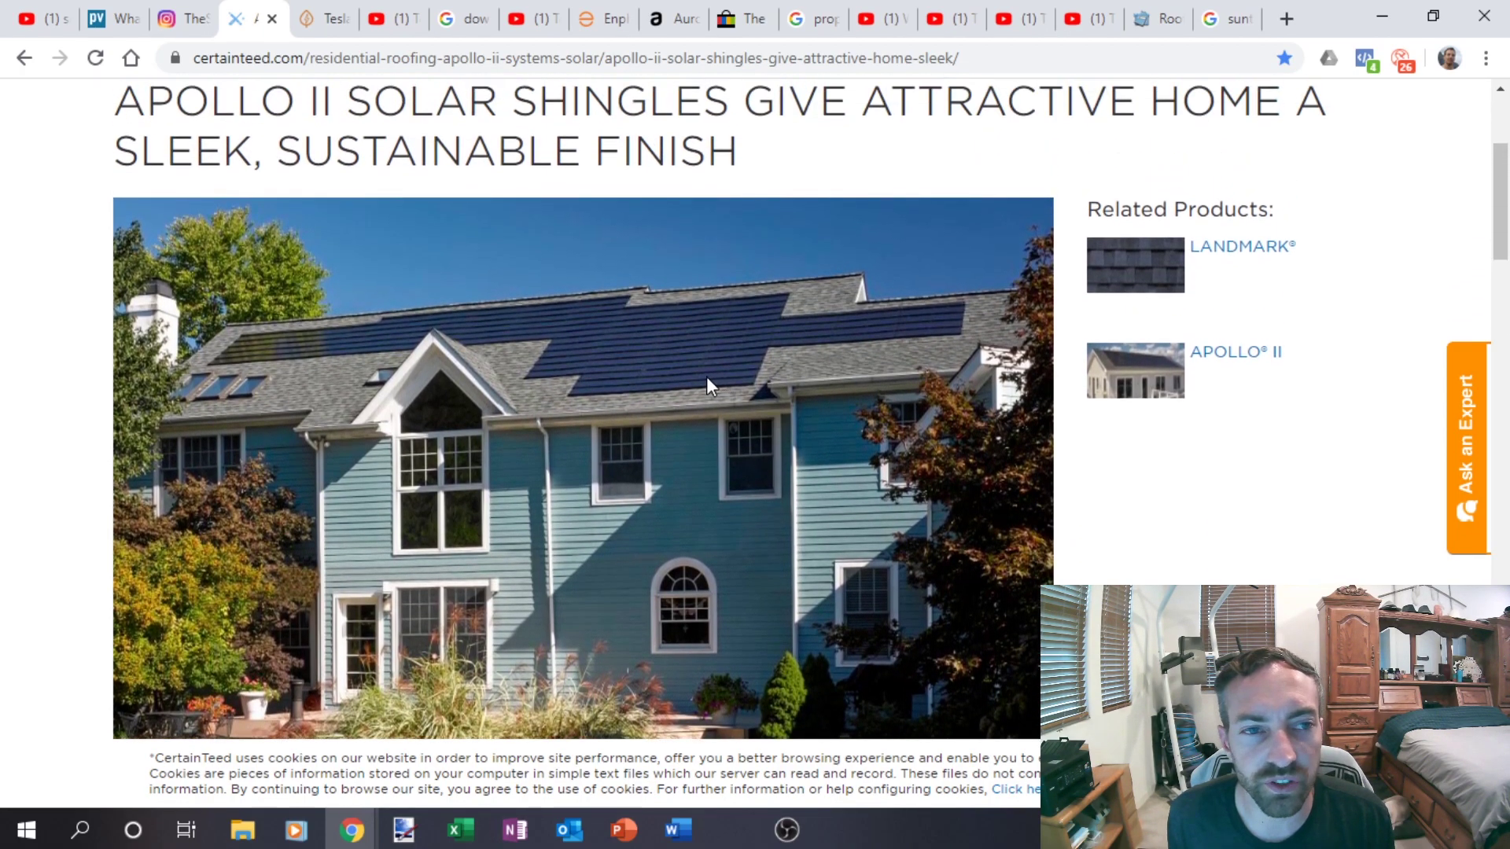
pyautogui.scroll(1, 640, 335)
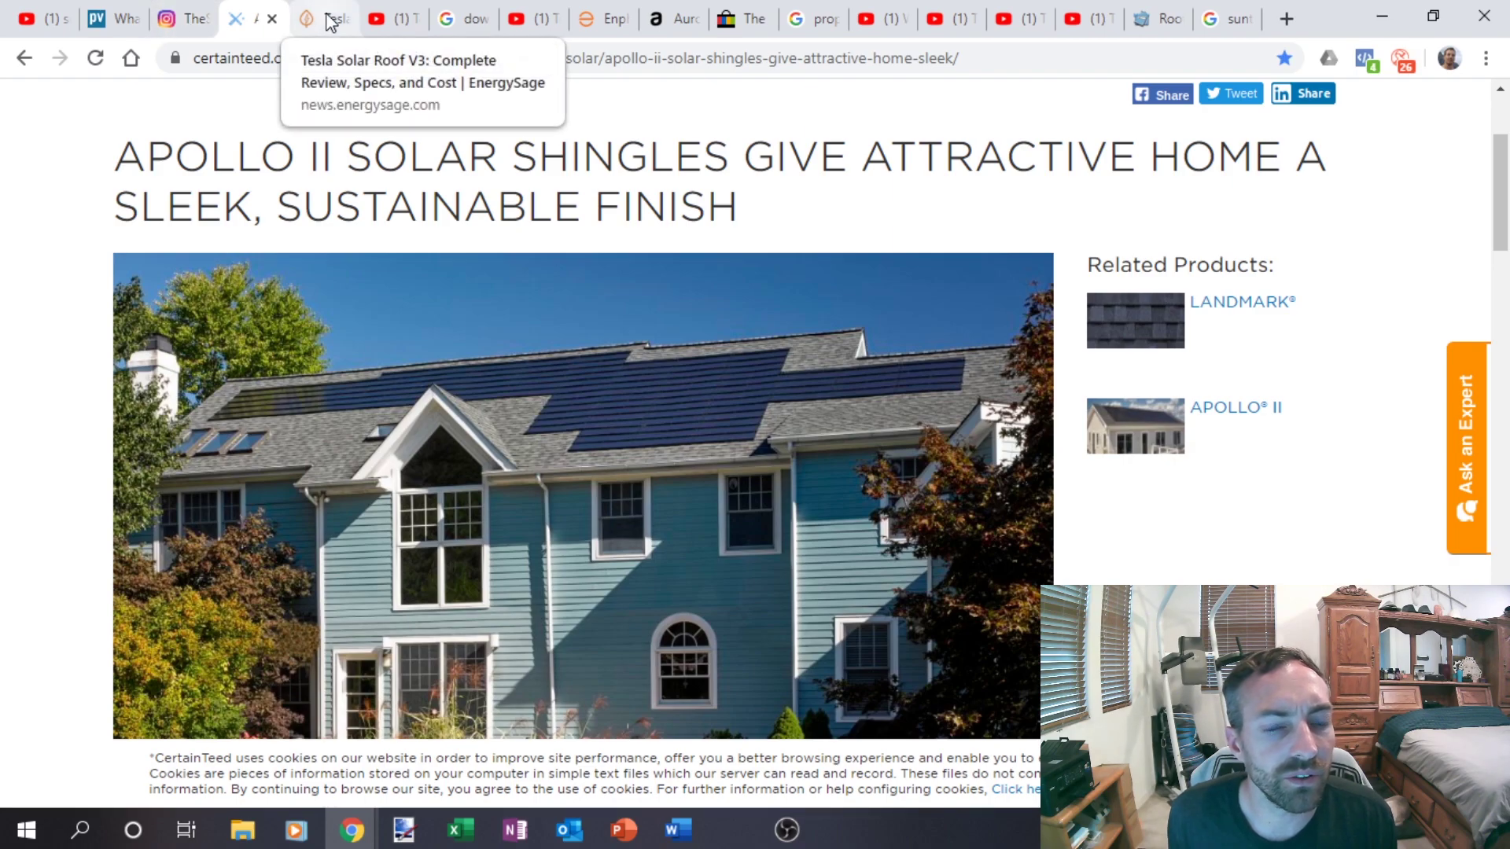
pyautogui.scroll(-5, 906, 492)
pyautogui.scroll(-2, 905, 493)
pyautogui.scroll(-2, 873, 490)
pyautogui.scroll(-2, 864, 486)
pyautogui.scroll(-2, 866, 499)
pyautogui.scroll(-1, 809, 483)
pyautogui.scroll(-1, 764, 509)
pyautogui.scroll(-2, 764, 508)
# Step: Review the EnergySage Tesla solar roof article, then bring up the 'Tesla Solarglass' YouTube video
pyautogui.hotkey('ctrl', 'Tab')
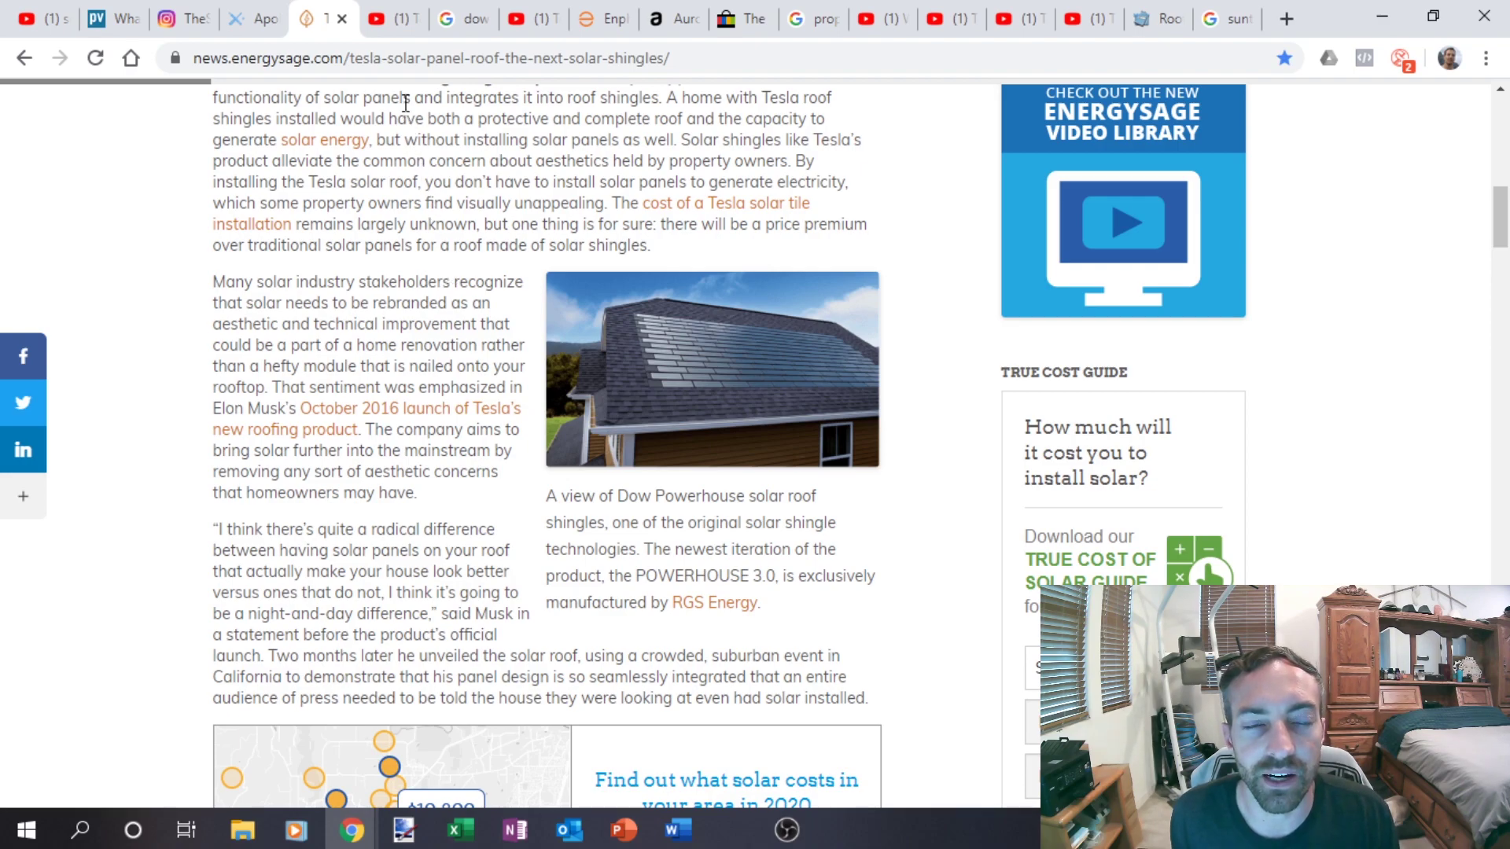
pyautogui.click(390, 23)
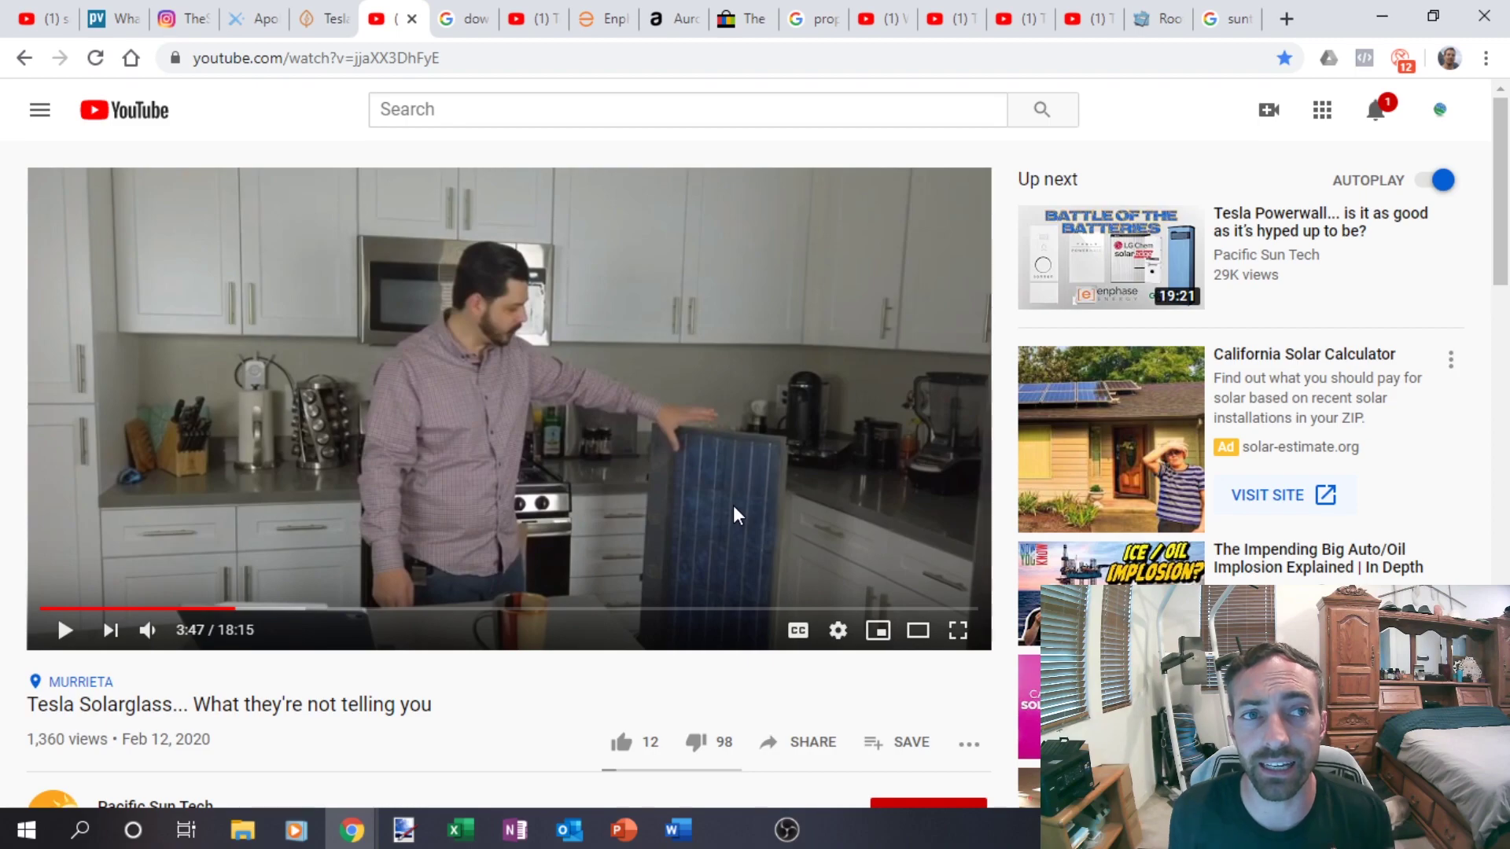
# Step: Pass through the 'dow solar roof shingles' results and Solarglass video to the Enphase array page
pyautogui.click(461, 11)
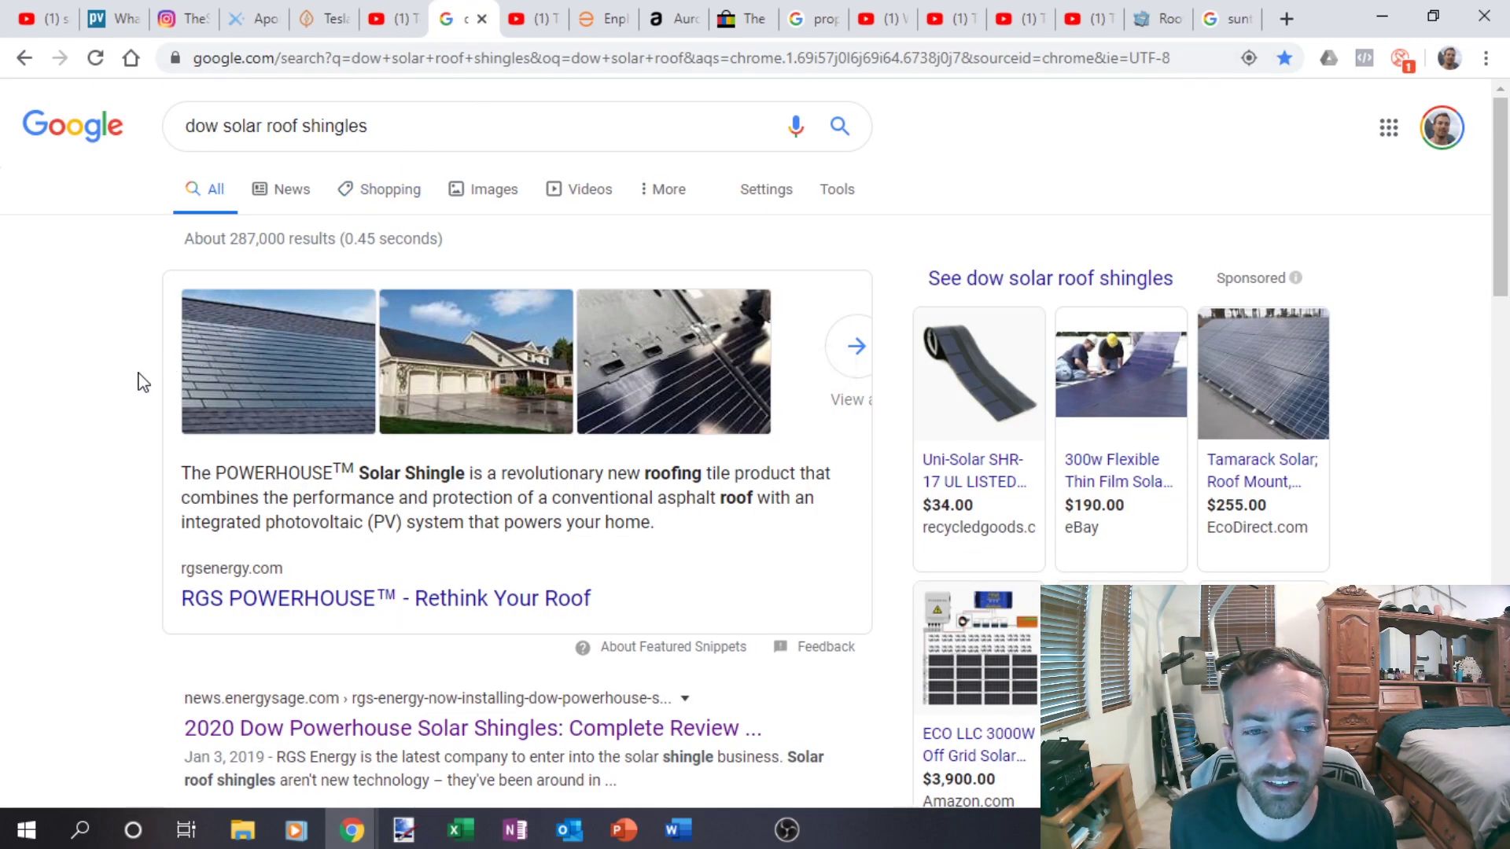
pyautogui.hotkey('ctrl', 'Tab')
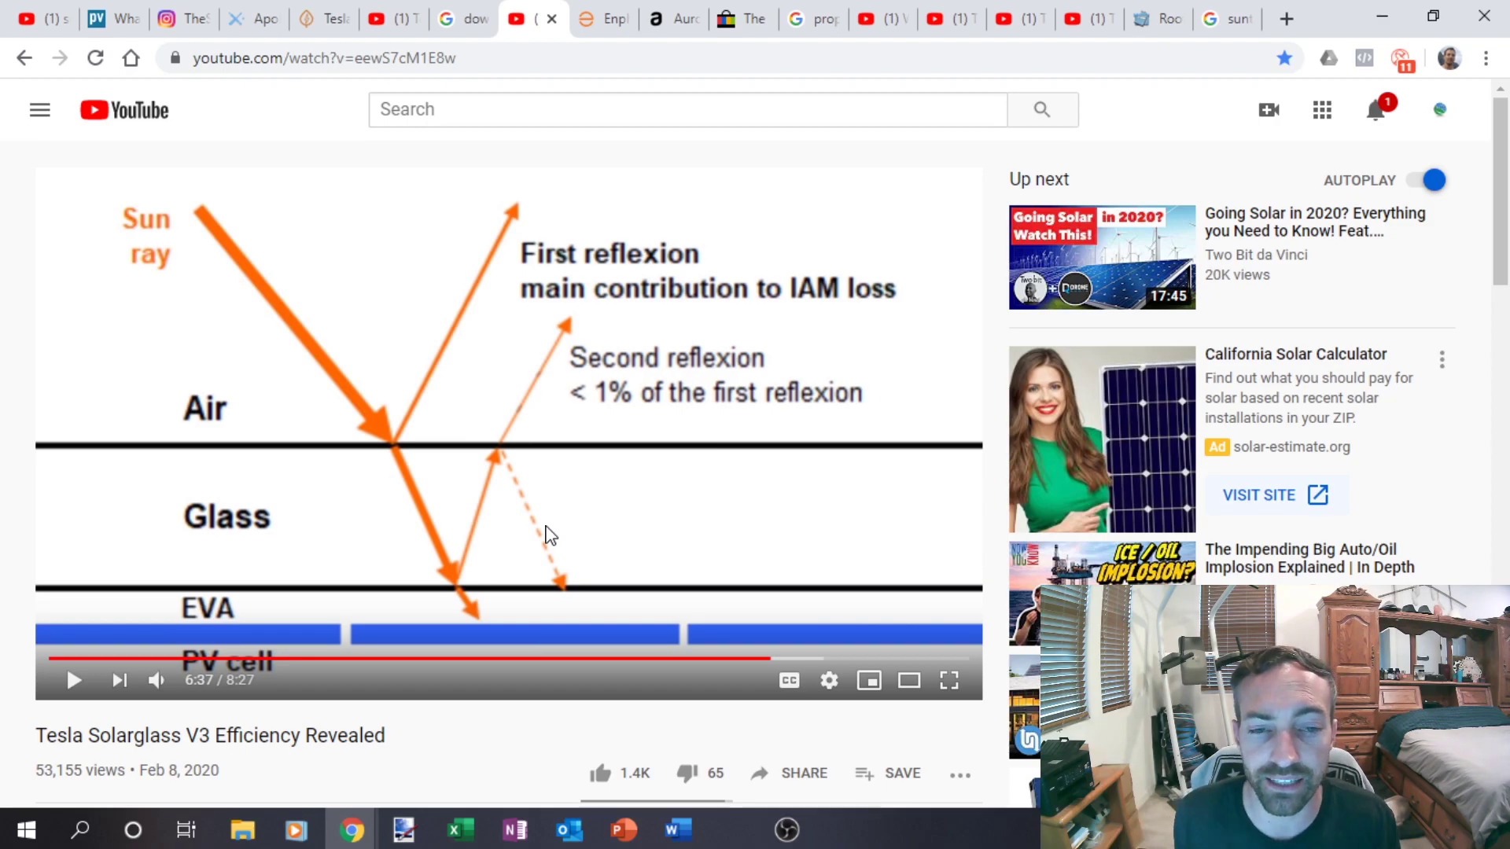
pyautogui.hotkey('ctrl', 'Tab')
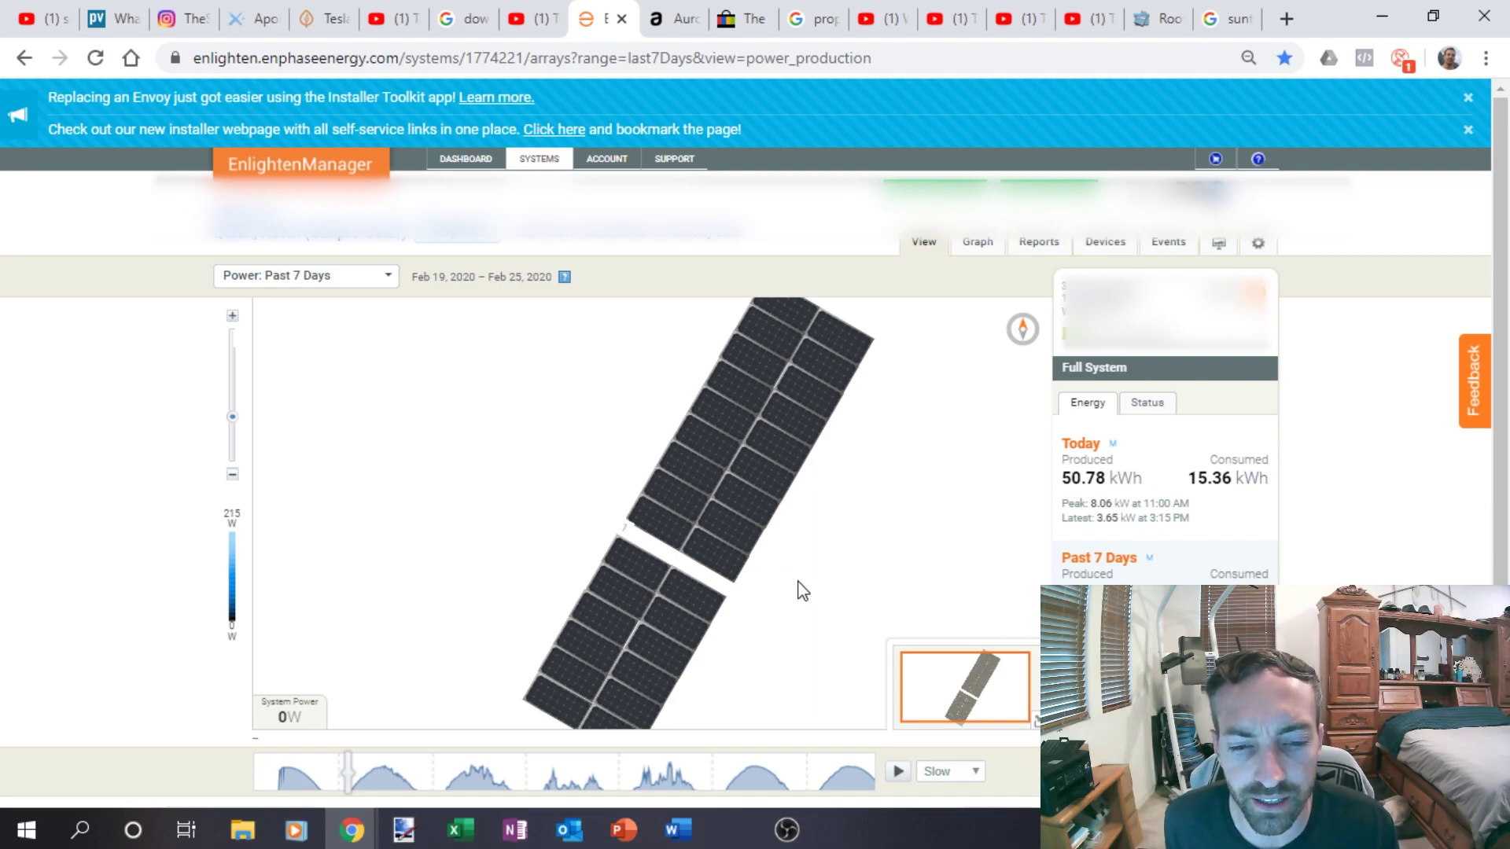
# Step: Play and pause the Enphase week replay to stop near 7:40 AM Feb 20, then resume
pyautogui.click(898, 773)
pyautogui.click(898, 773)
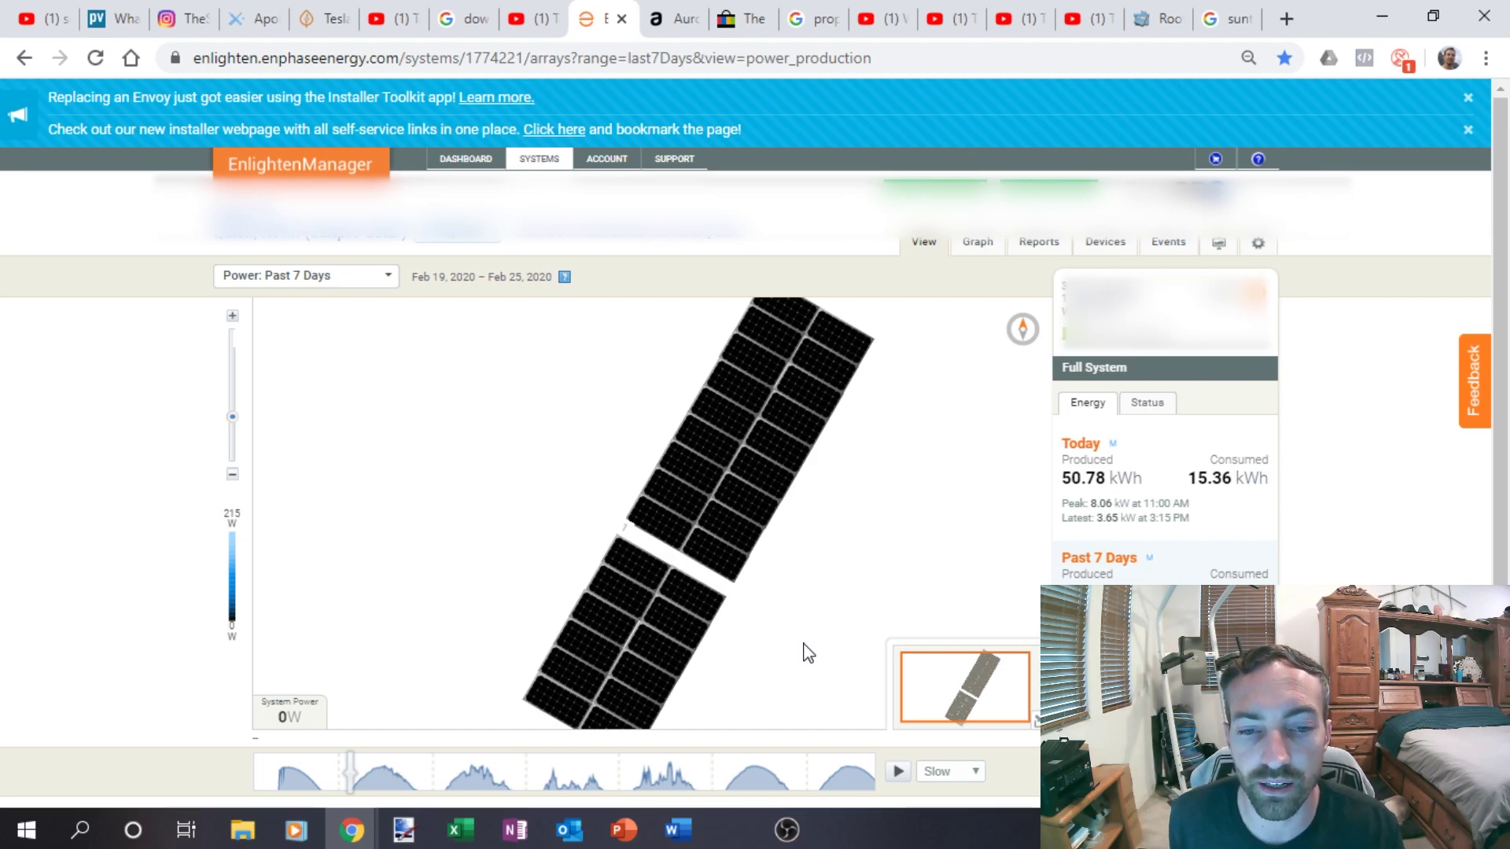
pyautogui.click(896, 771)
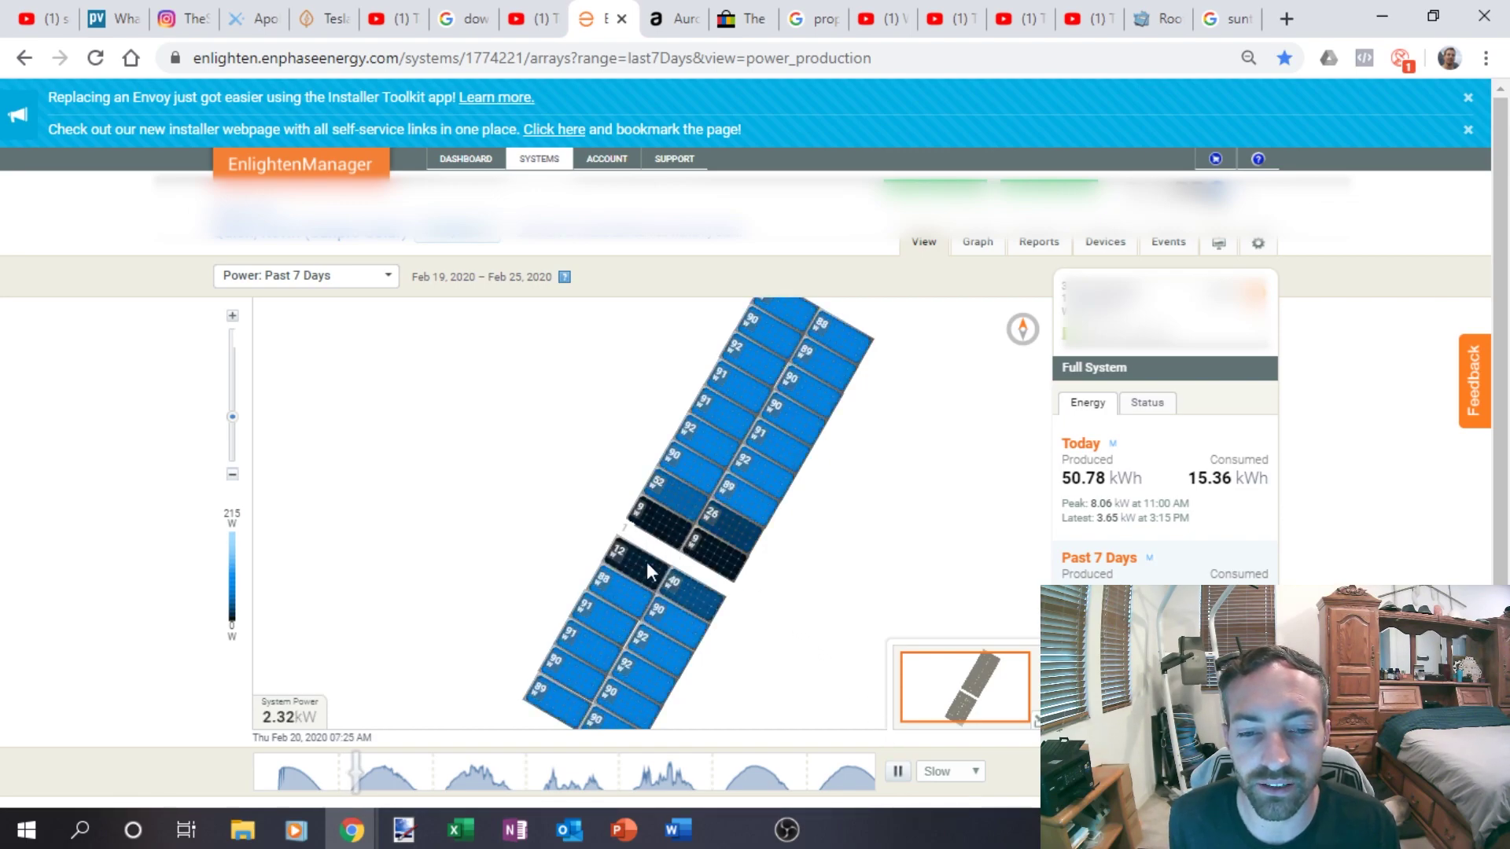
pyautogui.click(895, 772)
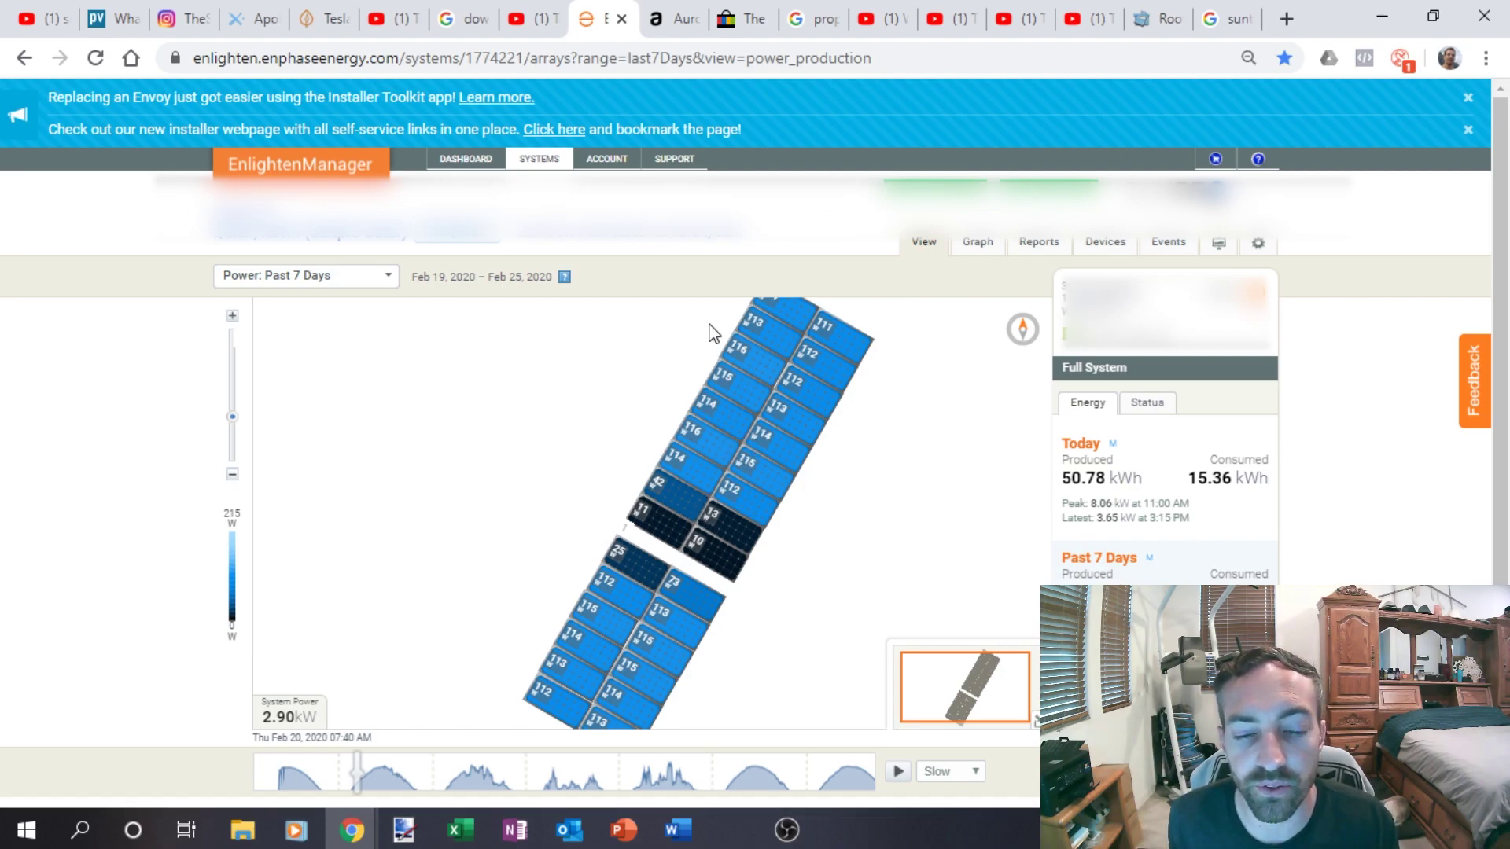
pyautogui.click(900, 775)
# Step: Stop the Enphase replay near 7:55 AM and orbit the Aurora 3D roof model
pyautogui.click(898, 774)
pyautogui.click(671, 27)
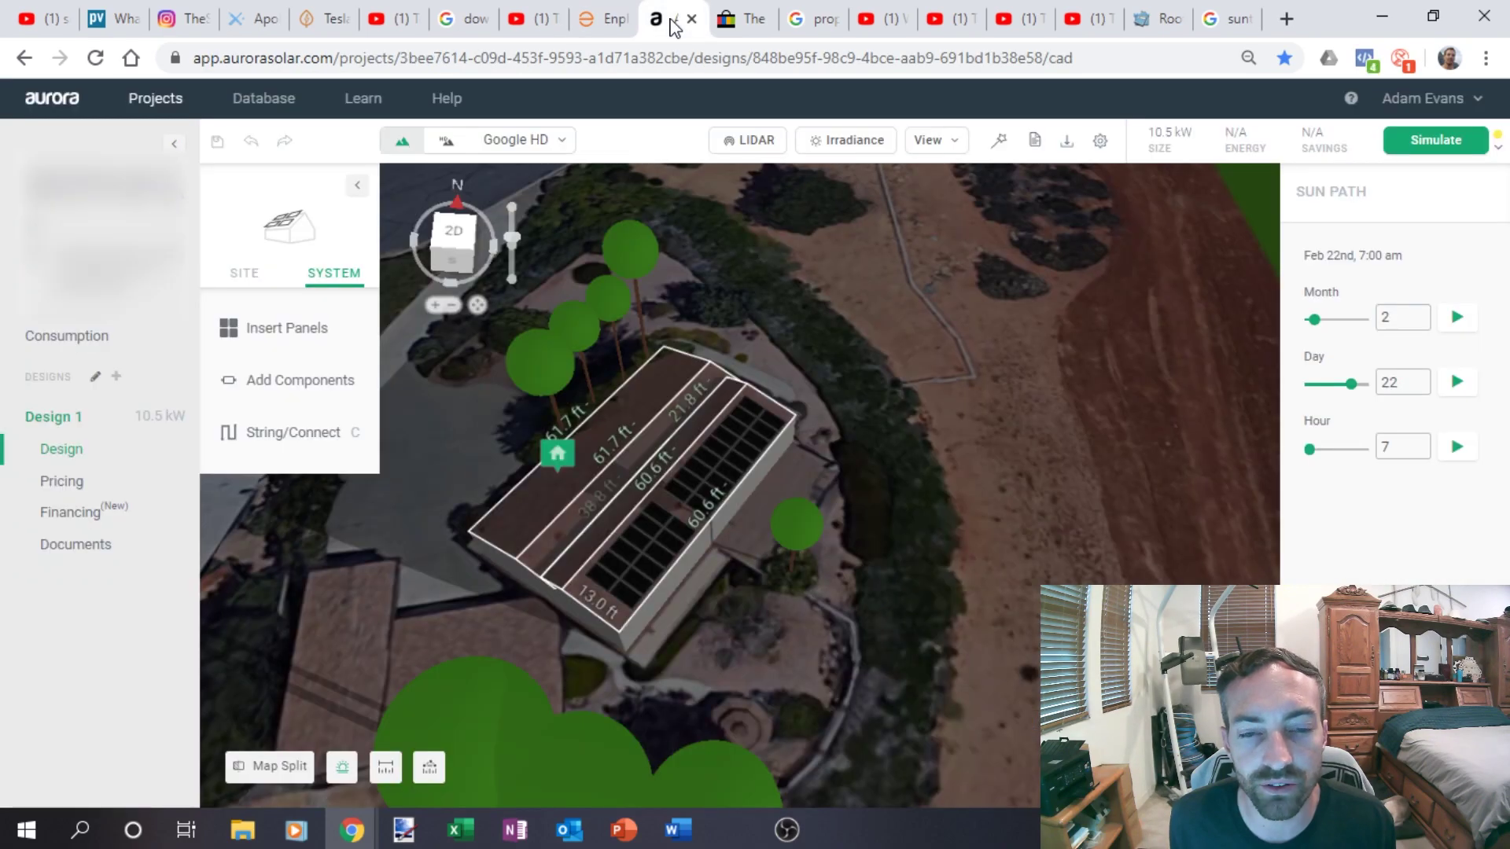
pyautogui.moveTo(761, 537); pyautogui.dragTo(814, 343)
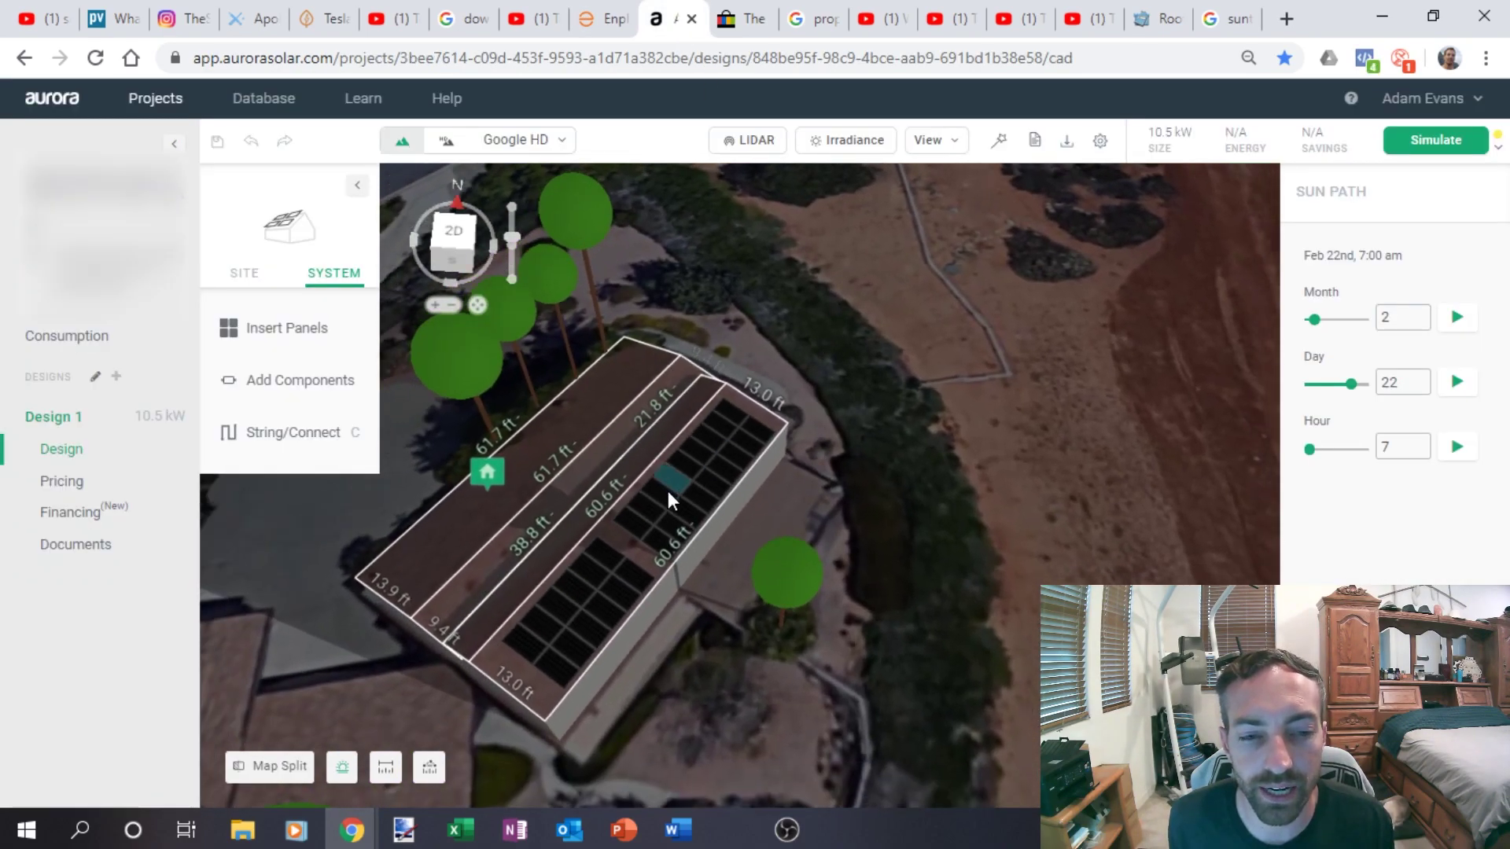
pyautogui.moveTo(715, 621); pyautogui.dragTo(756, 237)
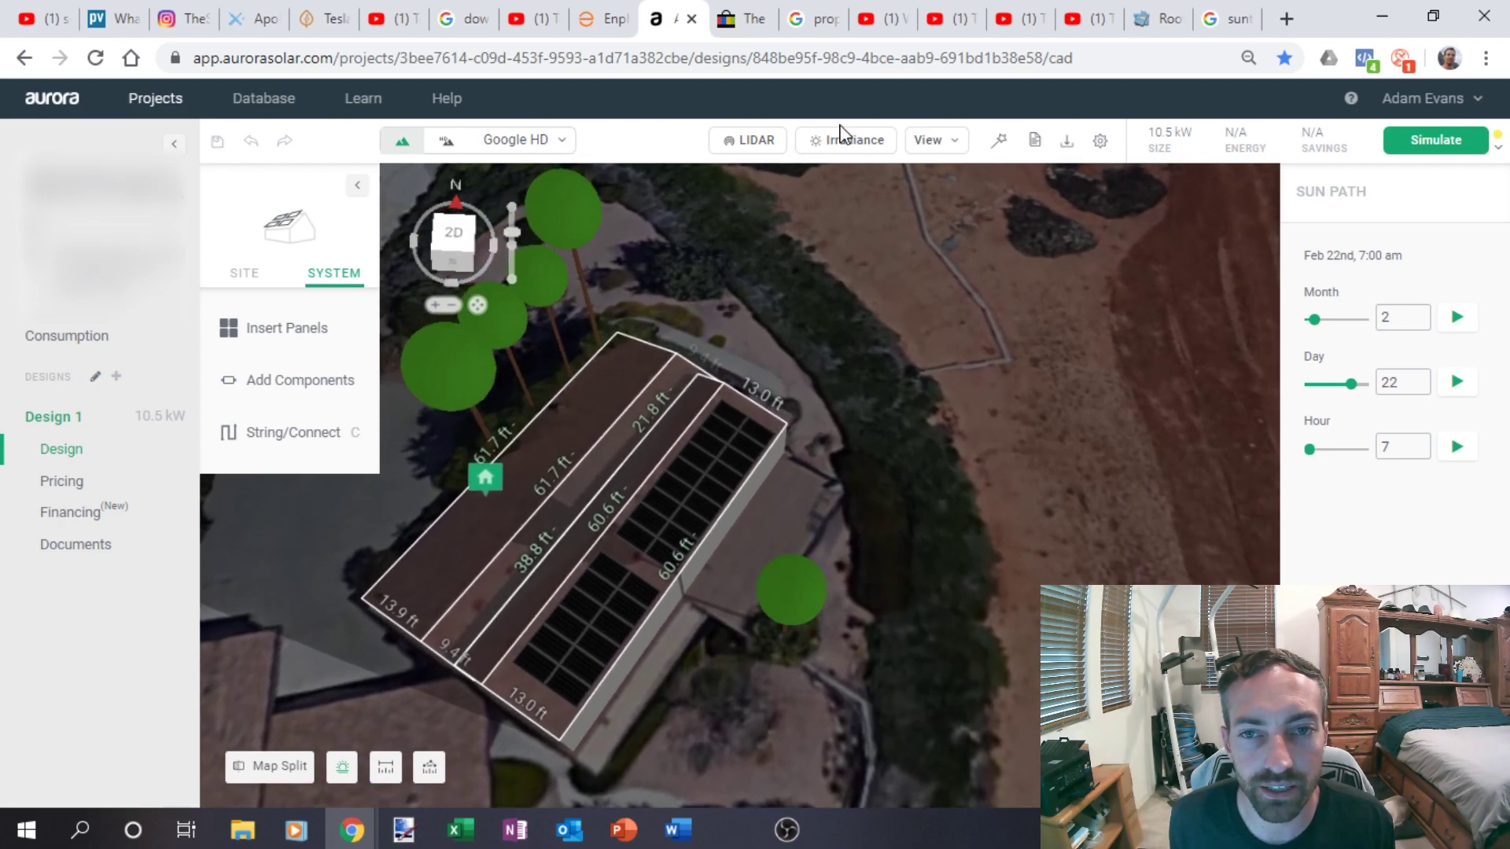
# Step: Preview the irradiance heatmap and LIDAR shading on the roof, then turn both off
pyautogui.click(846, 139)
pyautogui.click(755, 145)
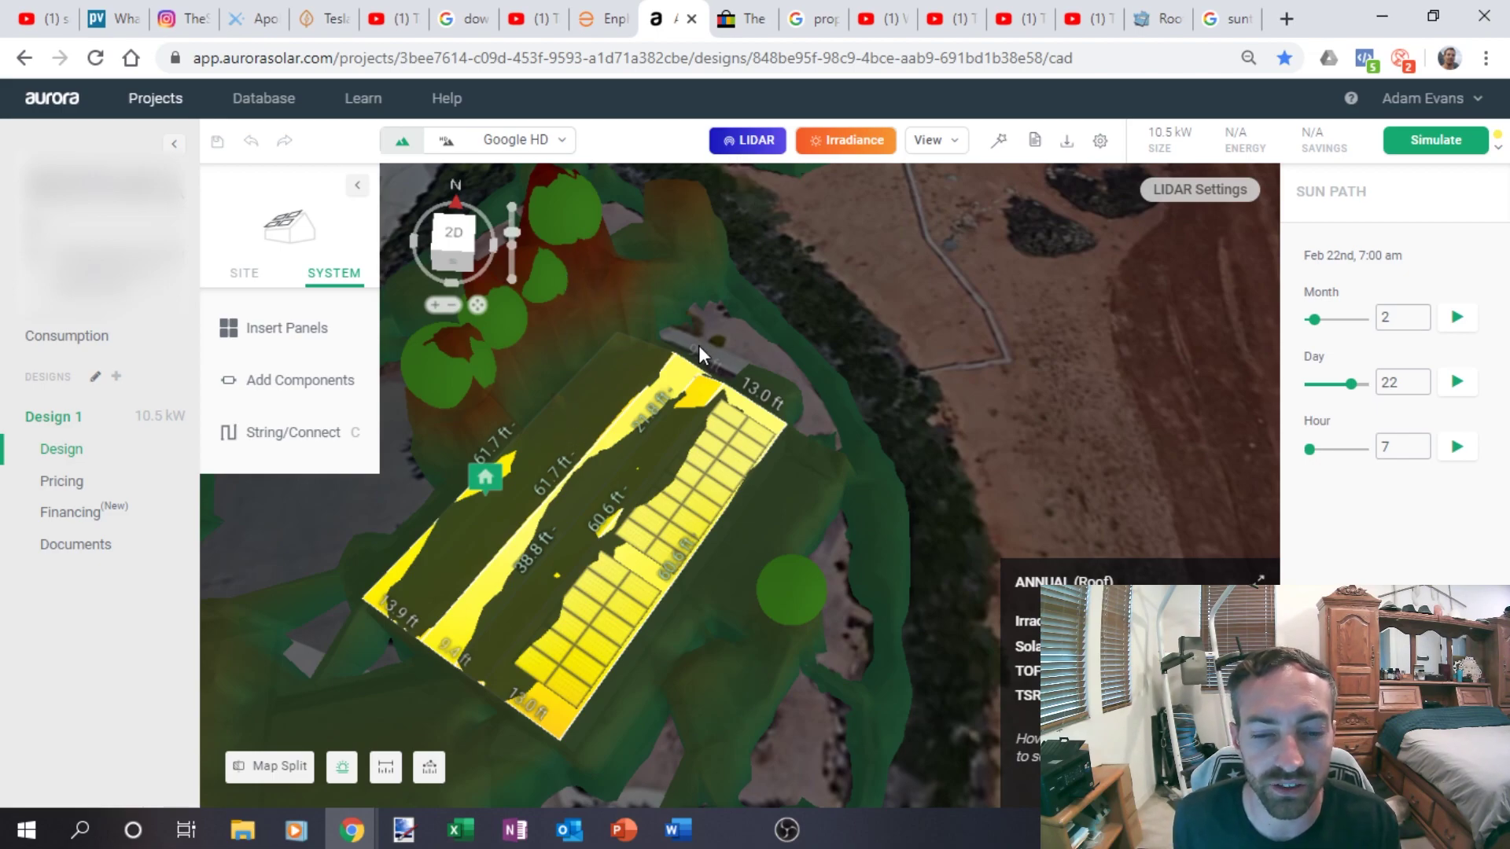
pyautogui.click(738, 142)
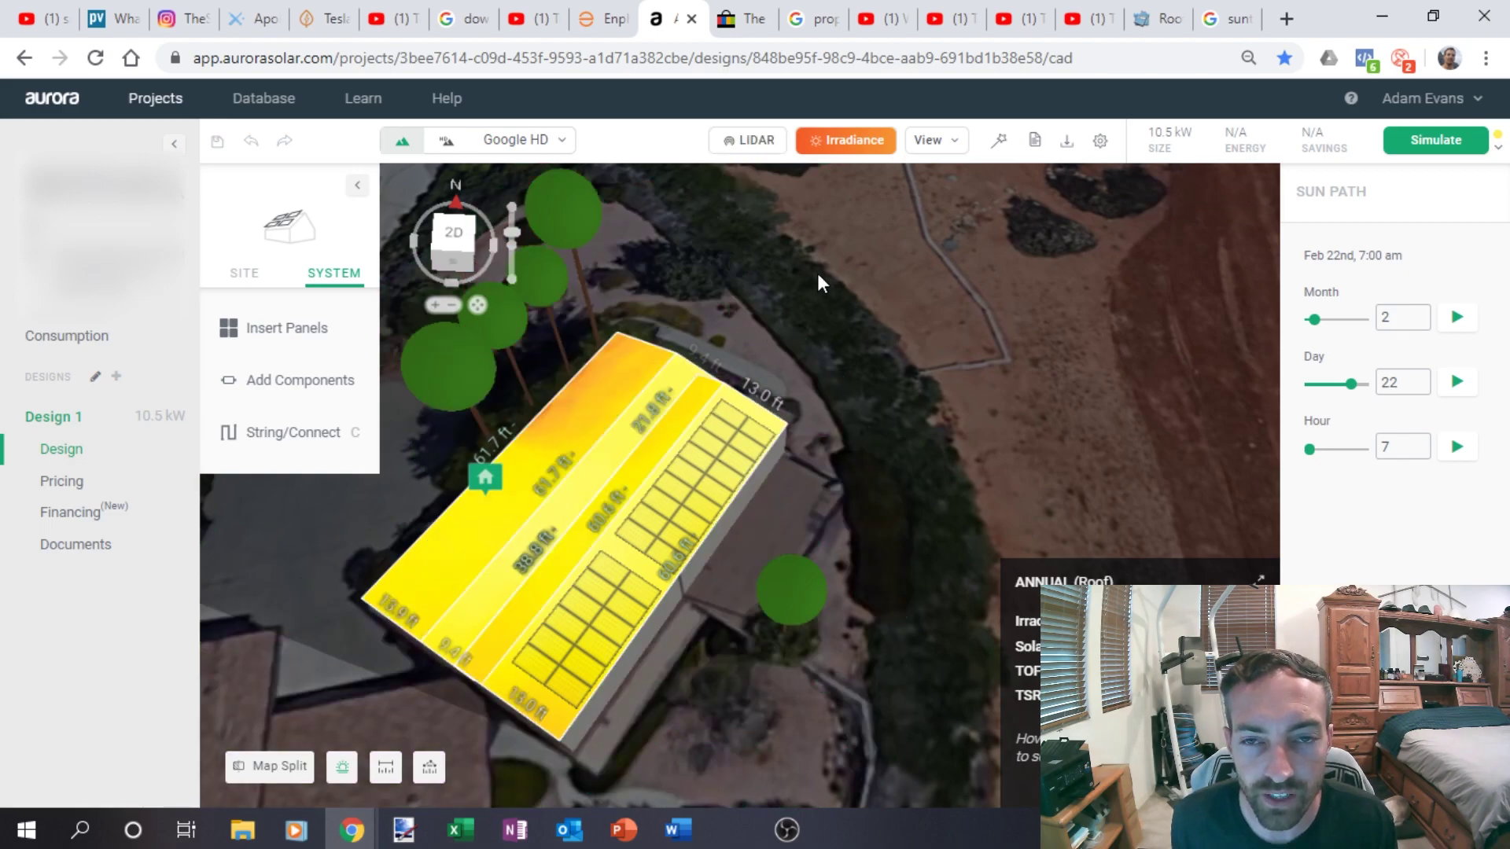
pyautogui.click(837, 138)
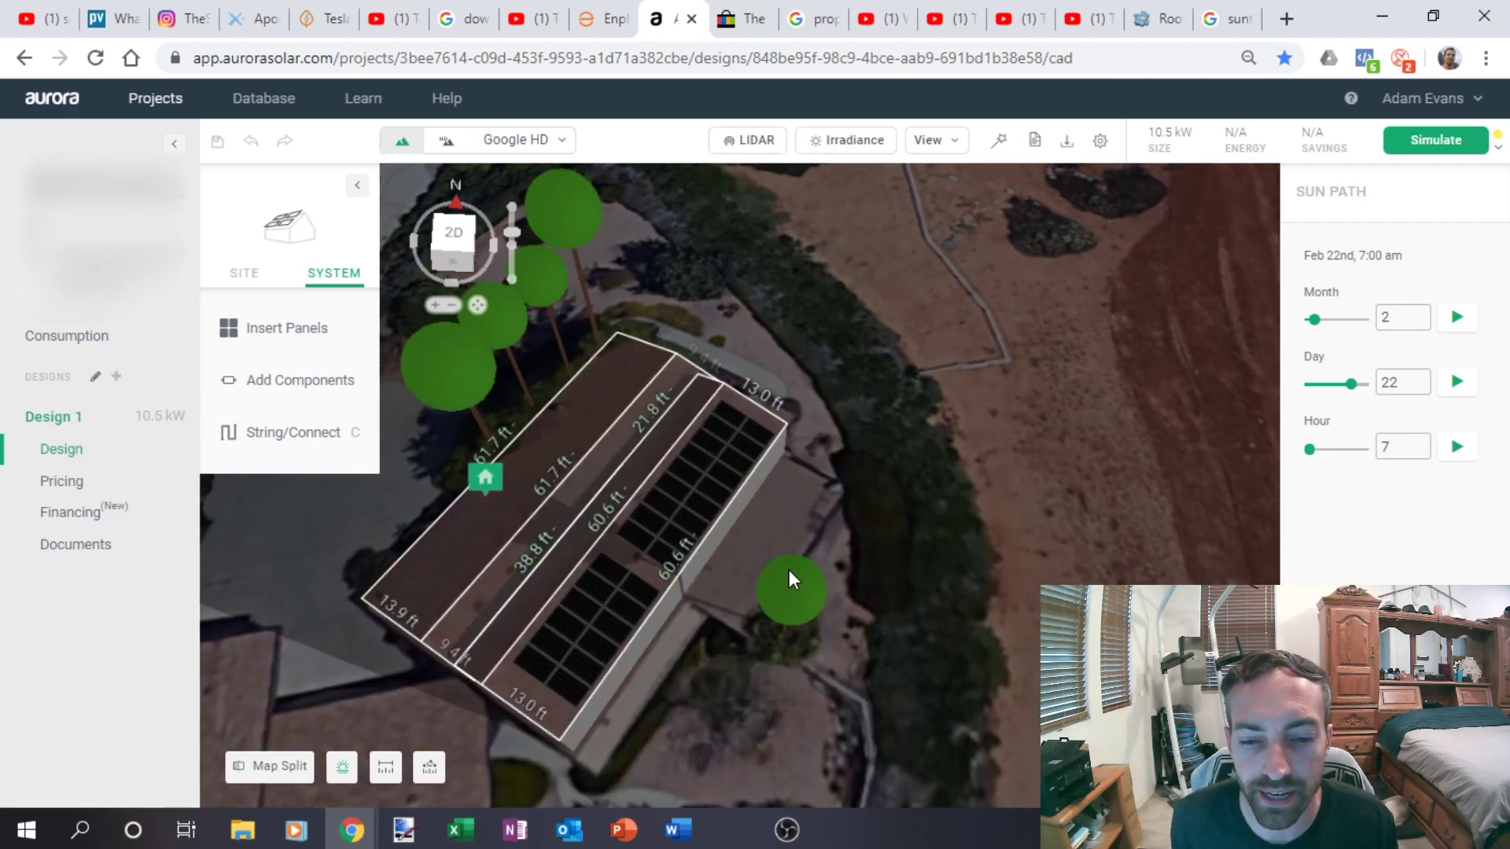
# Step: Animate the Aurora roof shadows, pausing around 8 am and again around 10 am
pyautogui.moveTo(805, 600)
pyautogui.mouseDown()
pyautogui.moveTo(795, 590)
pyautogui.moveTo(819, 610)
pyautogui.moveTo(785, 606)
pyautogui.moveTo(807, 617)
pyautogui.mouseUp()
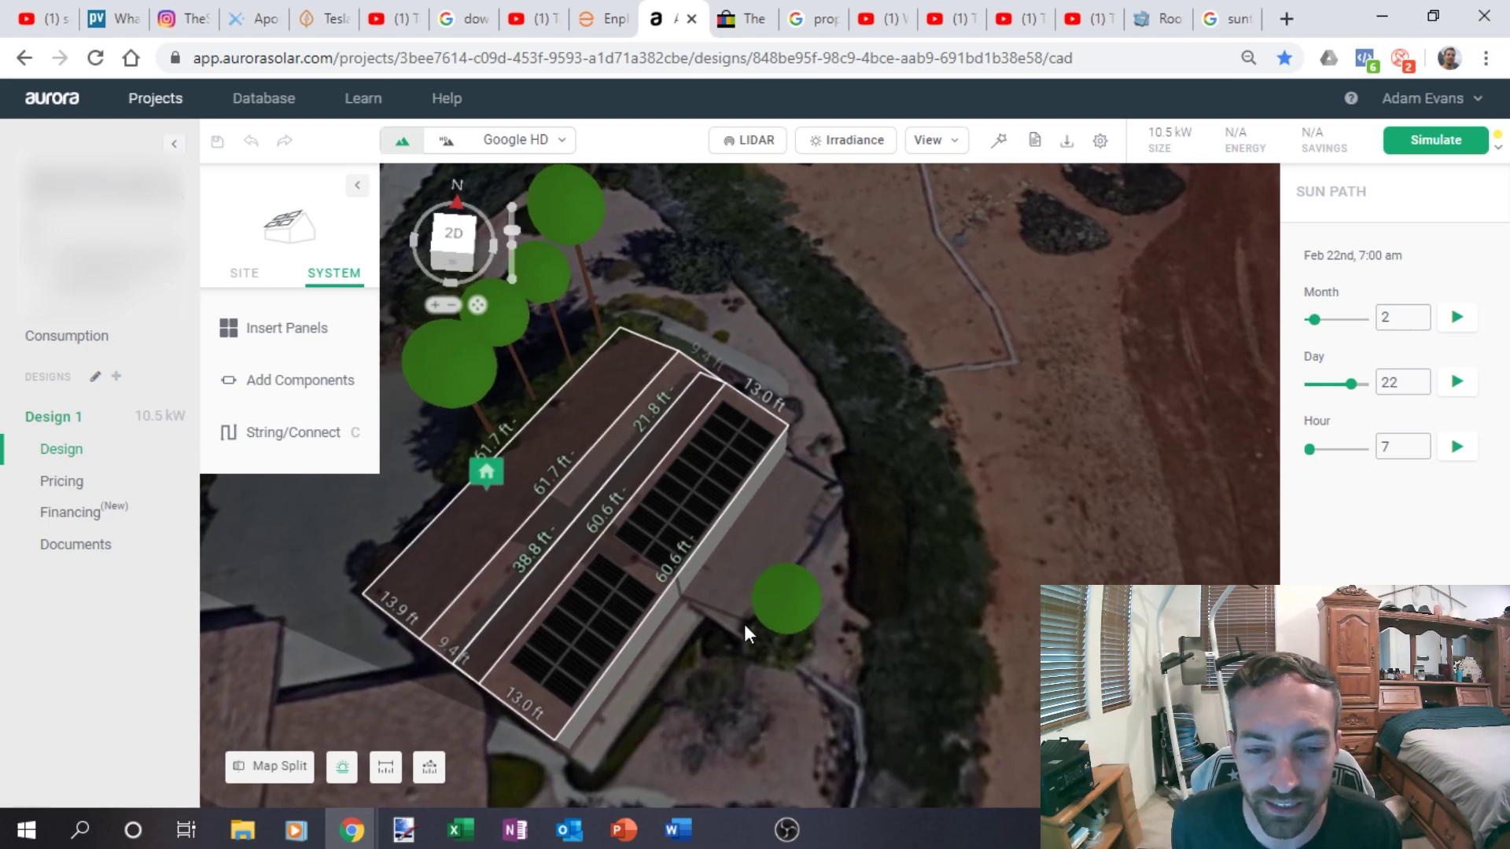
pyautogui.click(1454, 449)
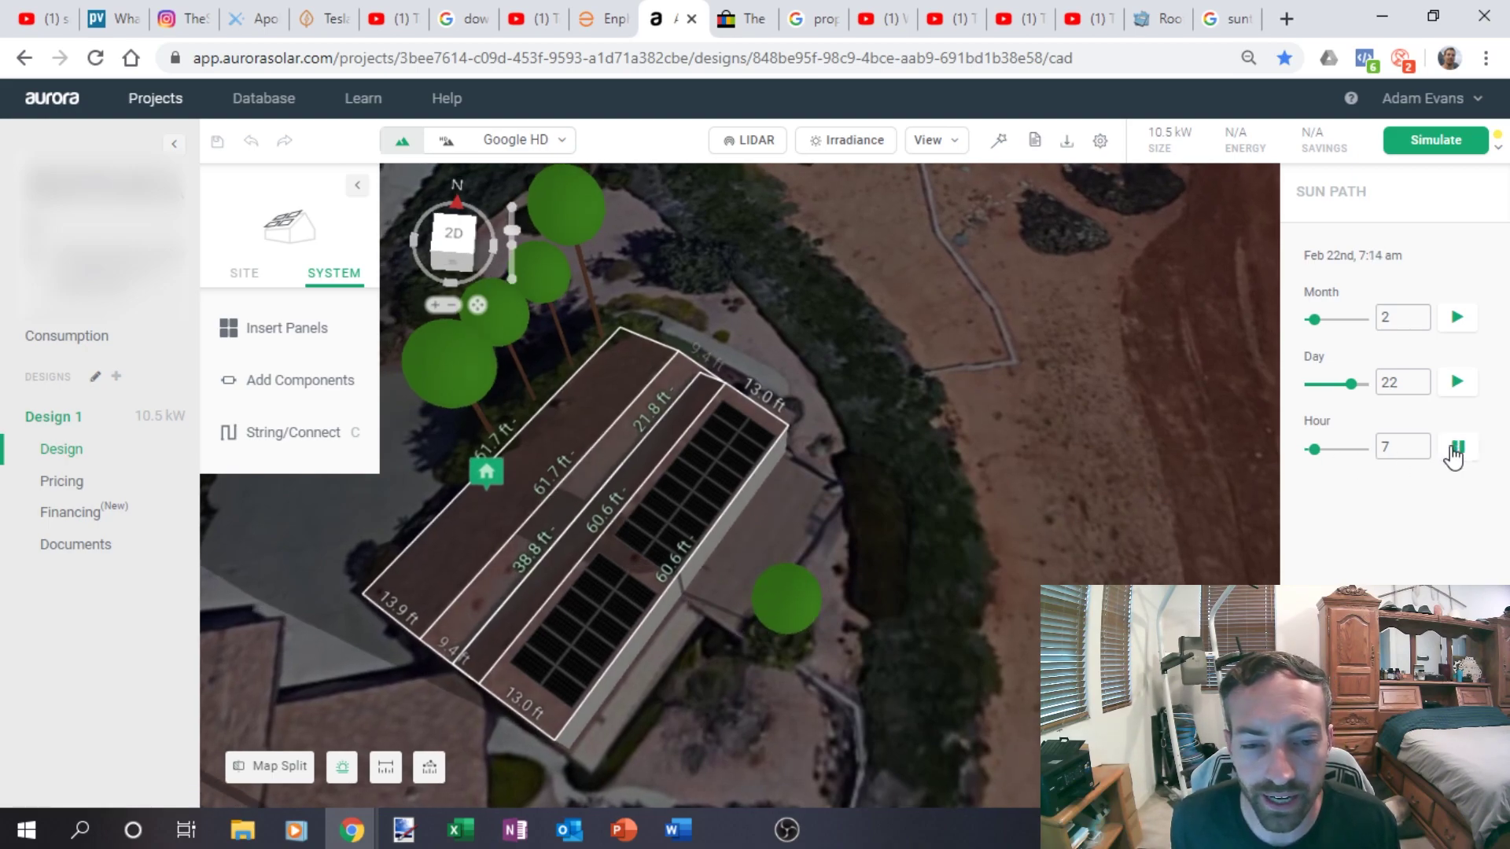
pyautogui.click(1454, 449)
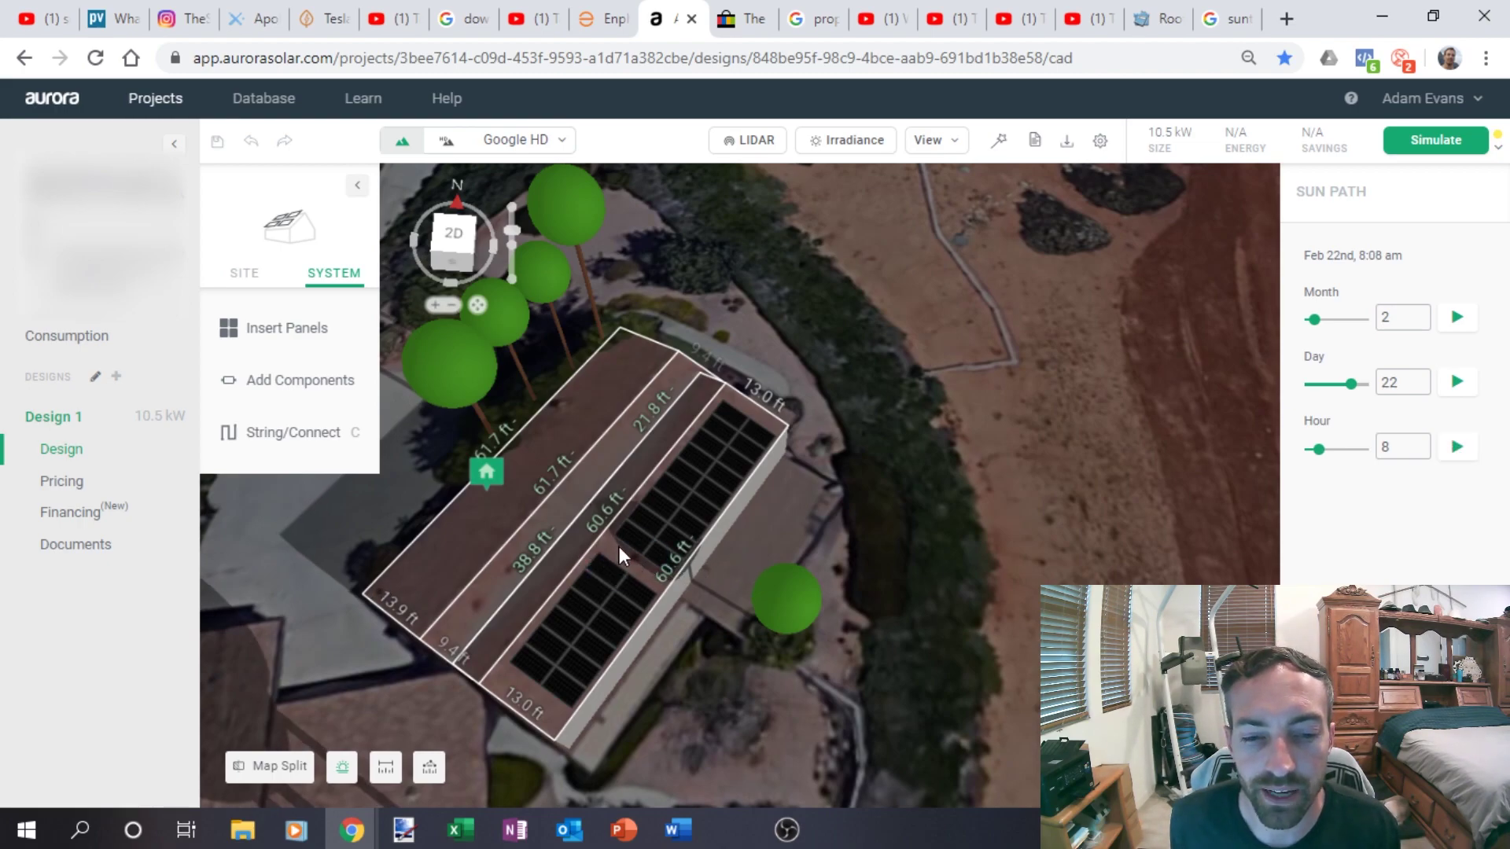
pyautogui.click(1459, 450)
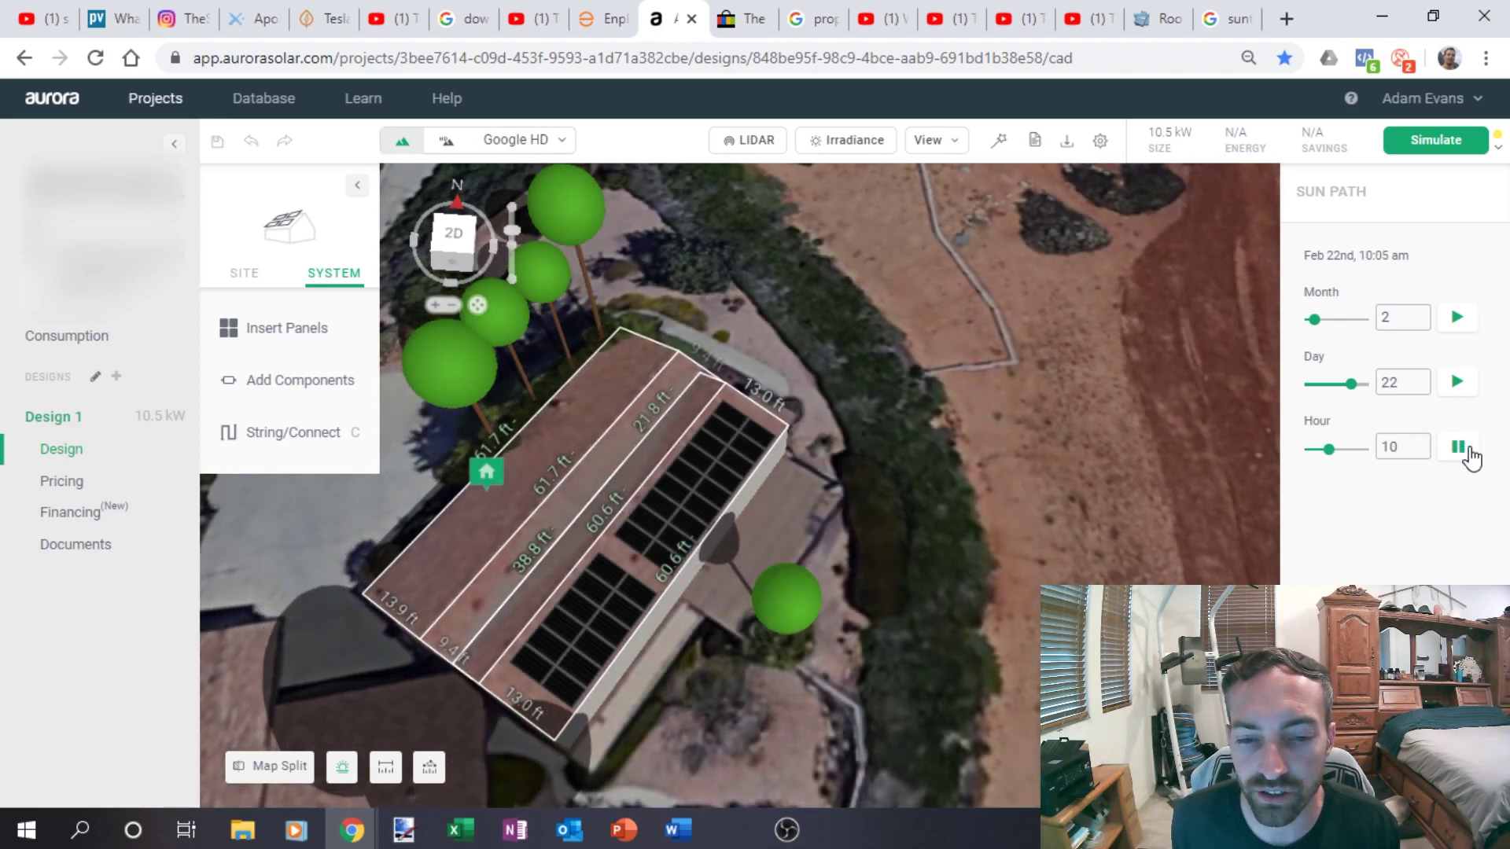
pyautogui.click(1460, 448)
# Step: Replay the shadows starting from hour 7, then return to the Enphase panel map
pyautogui.doubleClick(1398, 446)
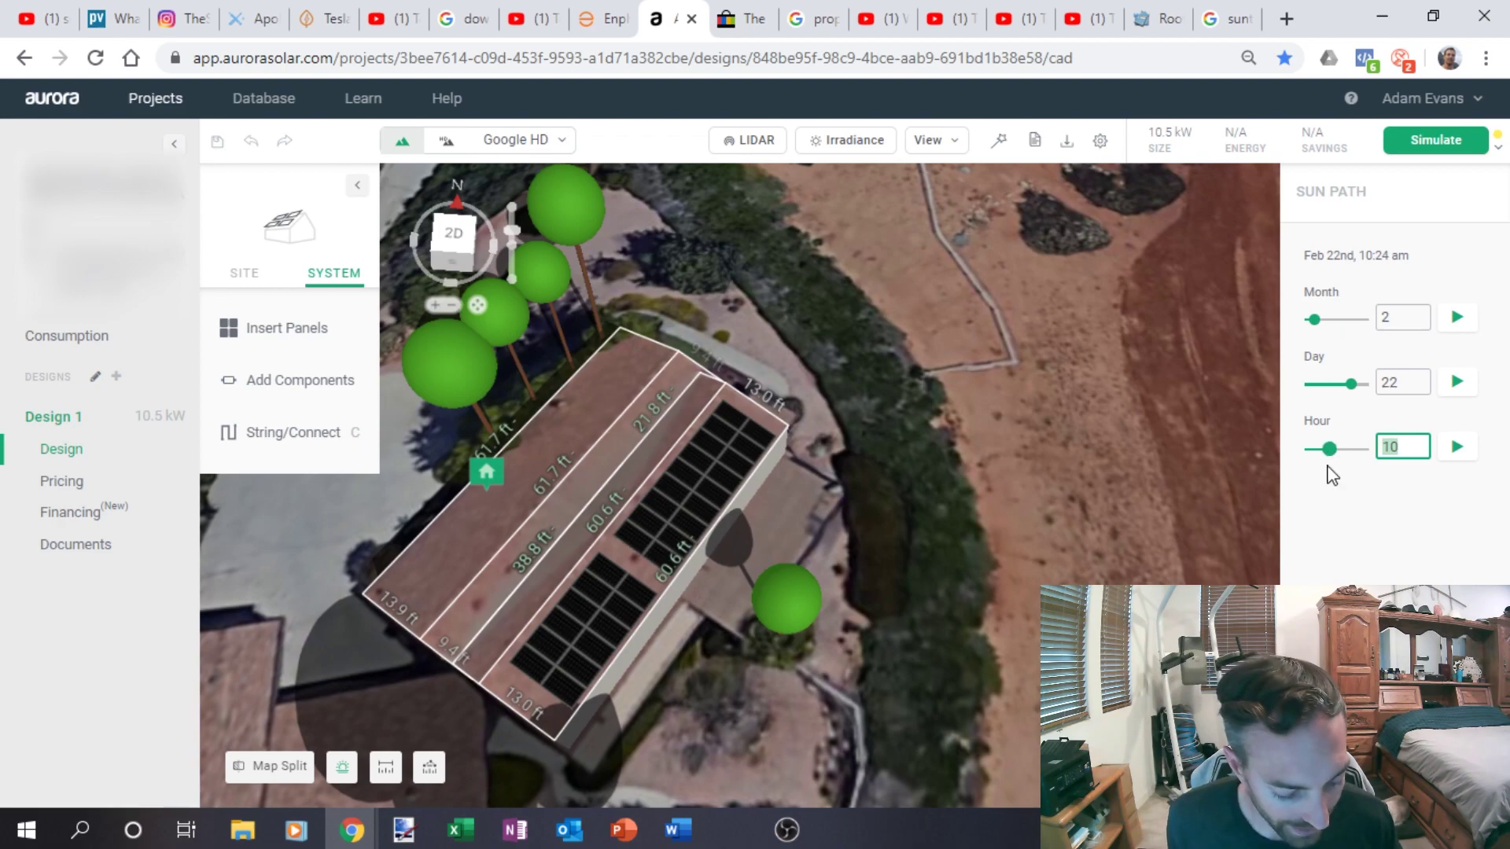
pyautogui.write('7')
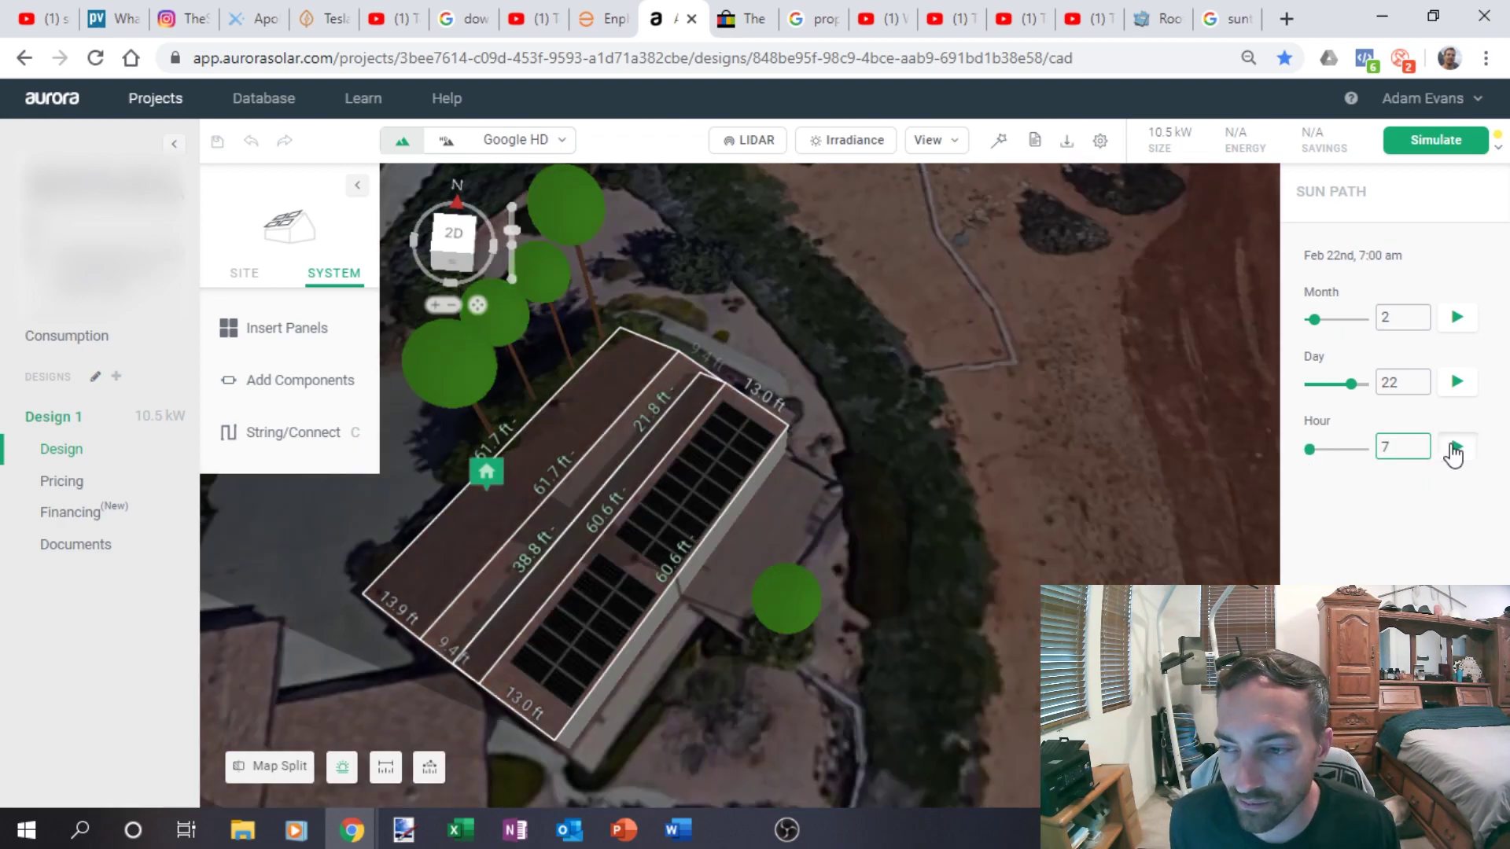
pyautogui.click(1458, 447)
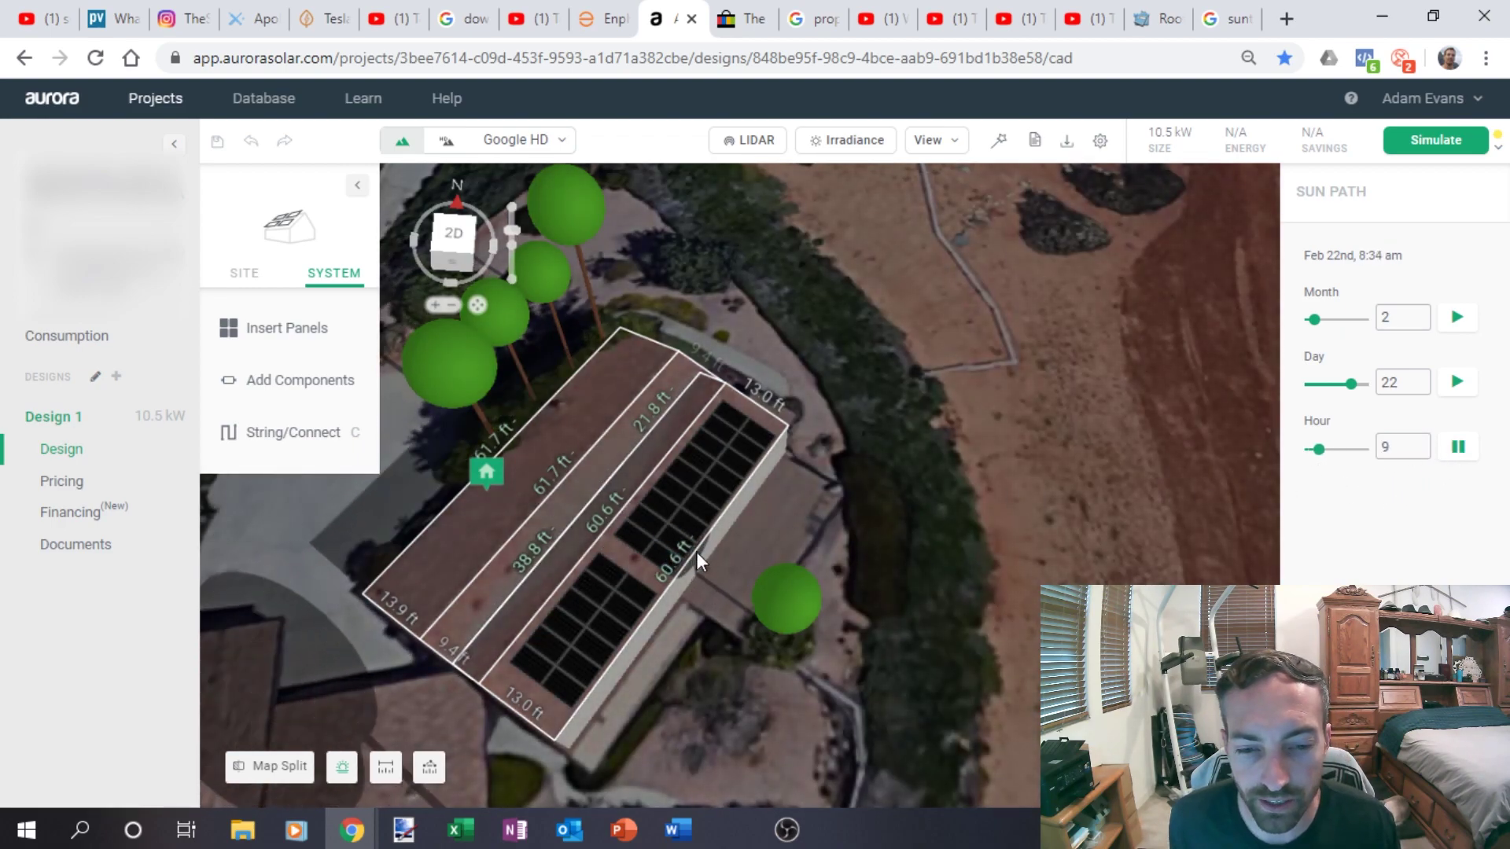
pyautogui.click(598, 22)
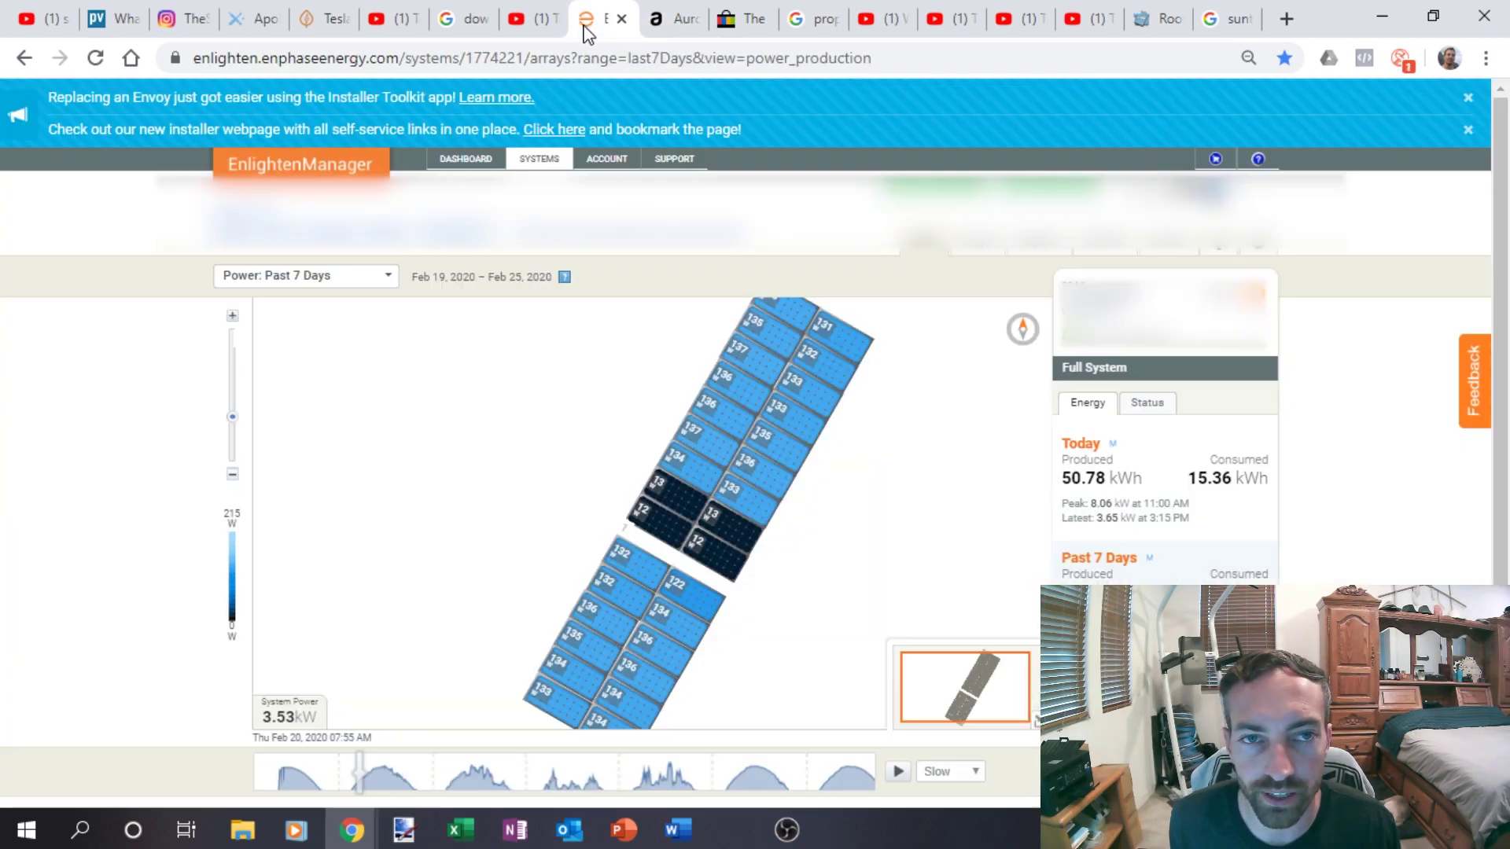
# Step: Scrub the Enphase production replay back to 6:50 AM on Feb 20
pyautogui.click(353, 781)
pyautogui.moveTo(353, 782); pyautogui.dragTo(348, 777)
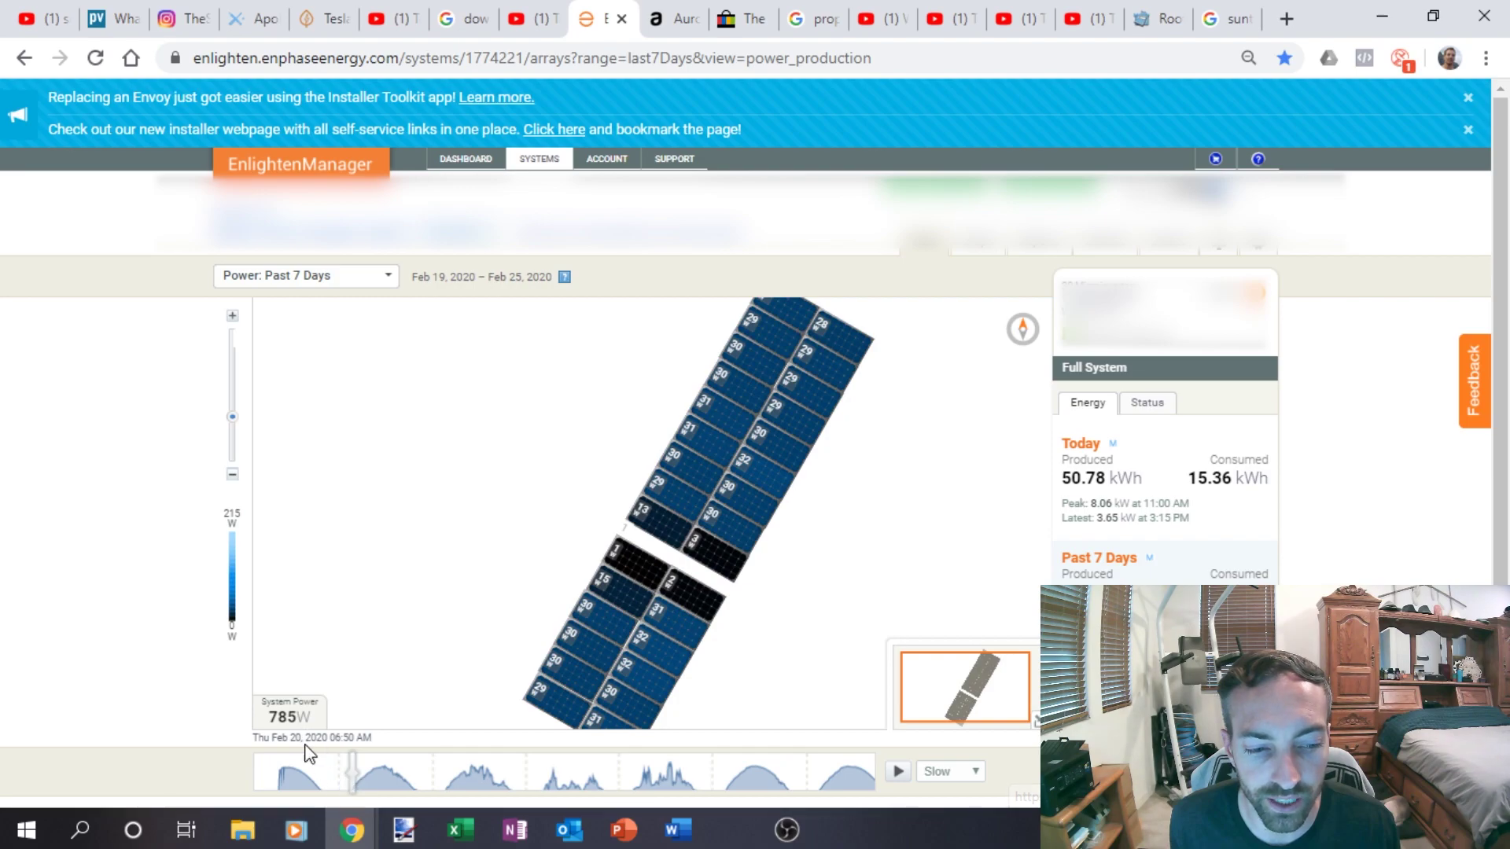
pyautogui.click(898, 771)
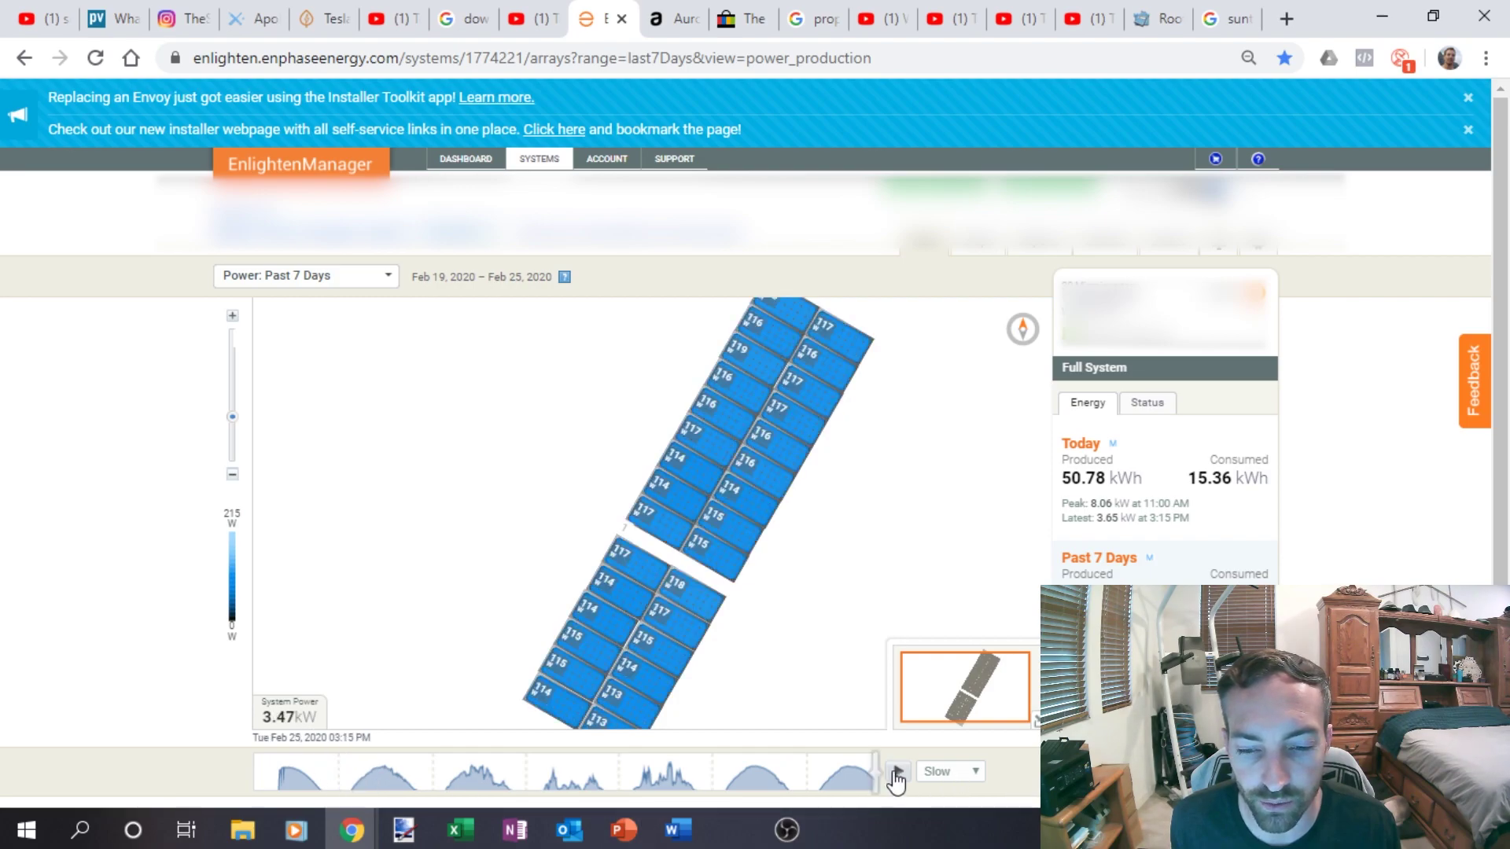
pyautogui.click(436, 781)
pyautogui.moveTo(436, 782); pyautogui.dragTo(352, 782)
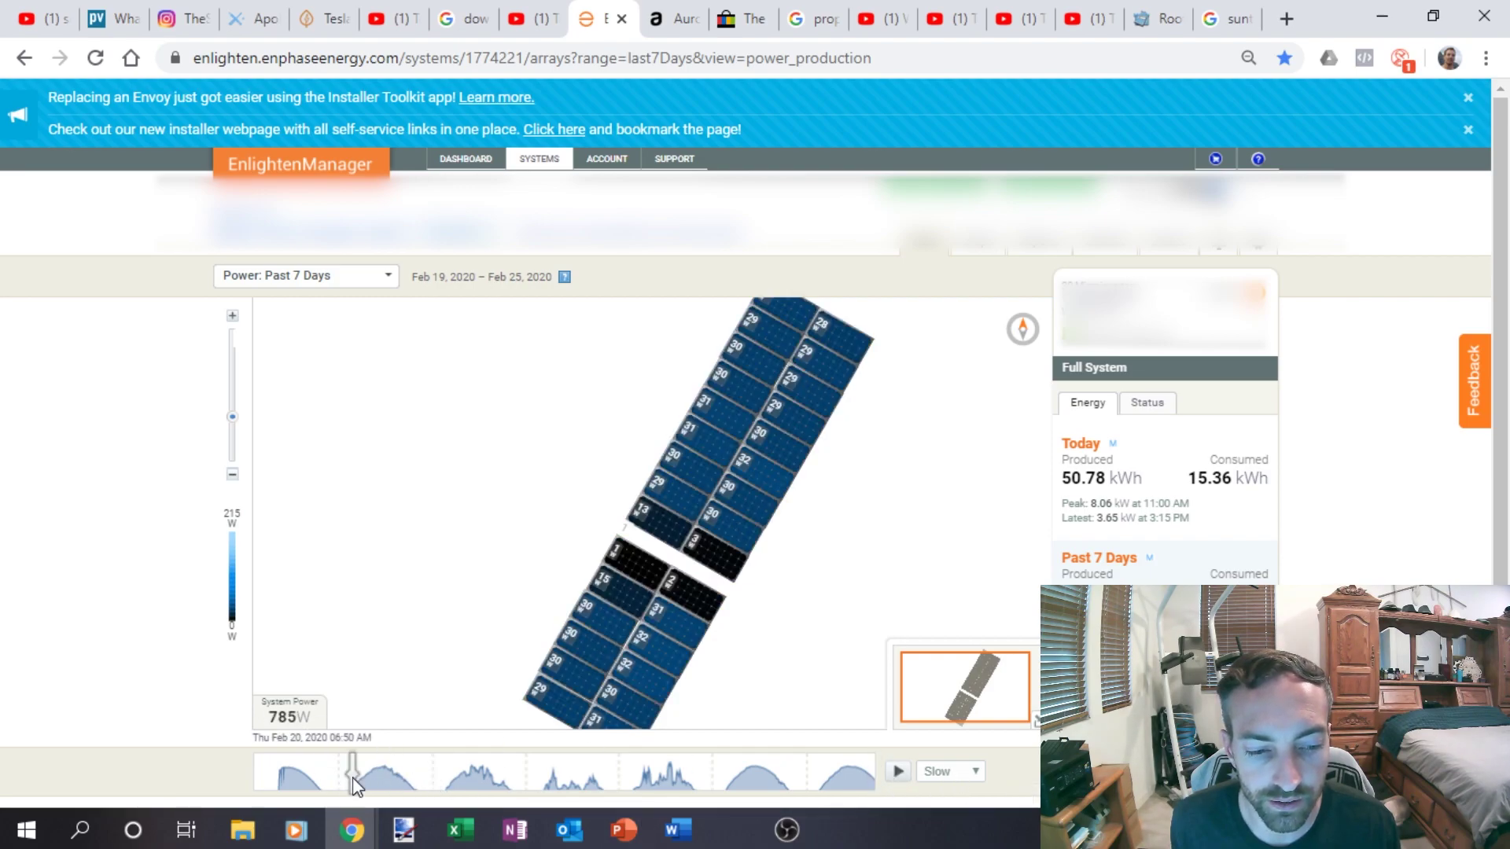
# Step: Play production forward from 6:50 AM, stop it, and switch to the Aurora design
pyautogui.click(897, 773)
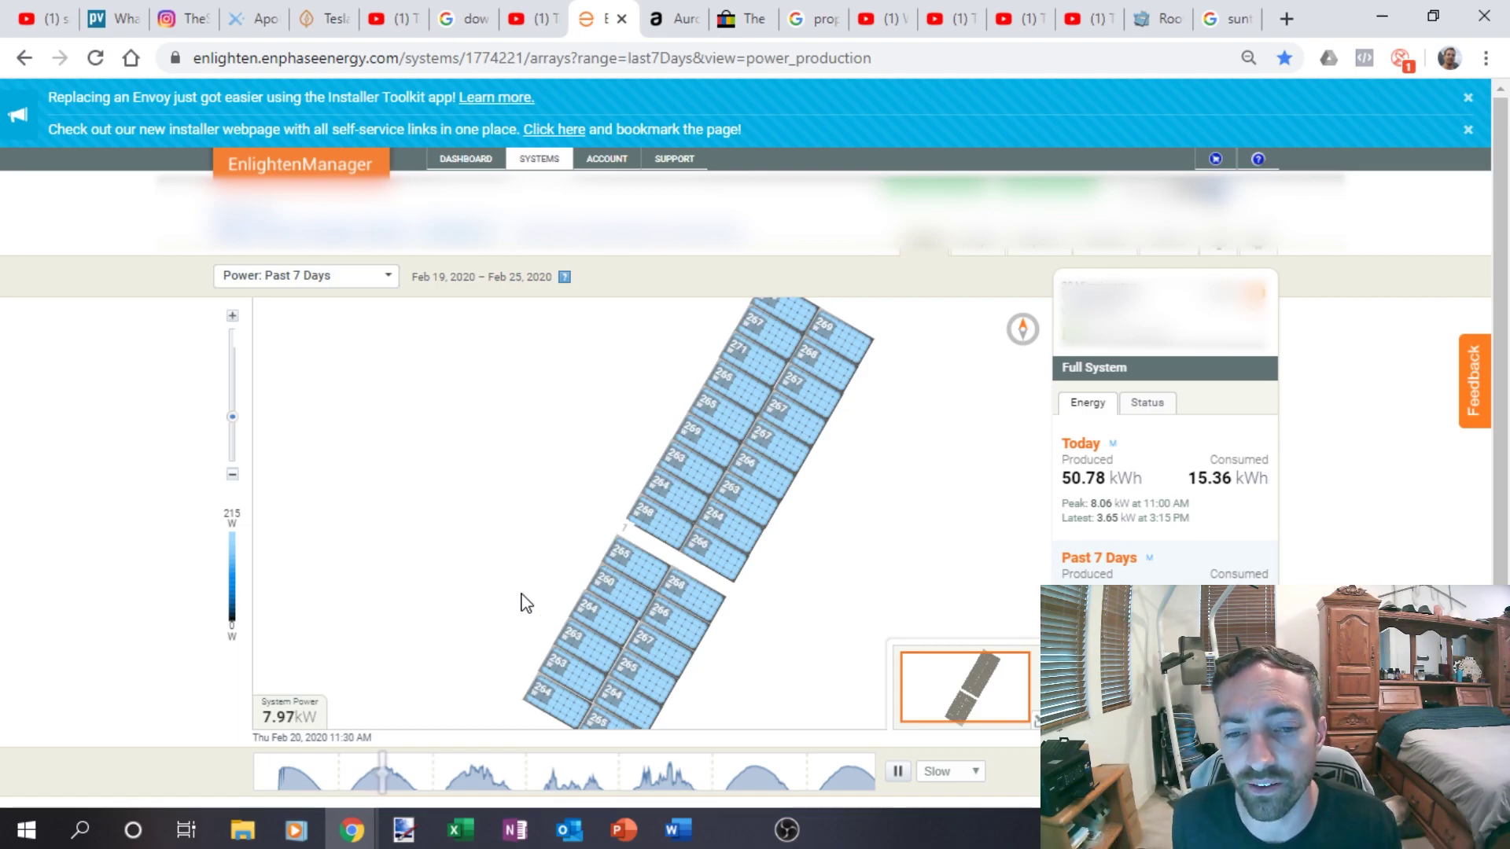
pyautogui.click(896, 775)
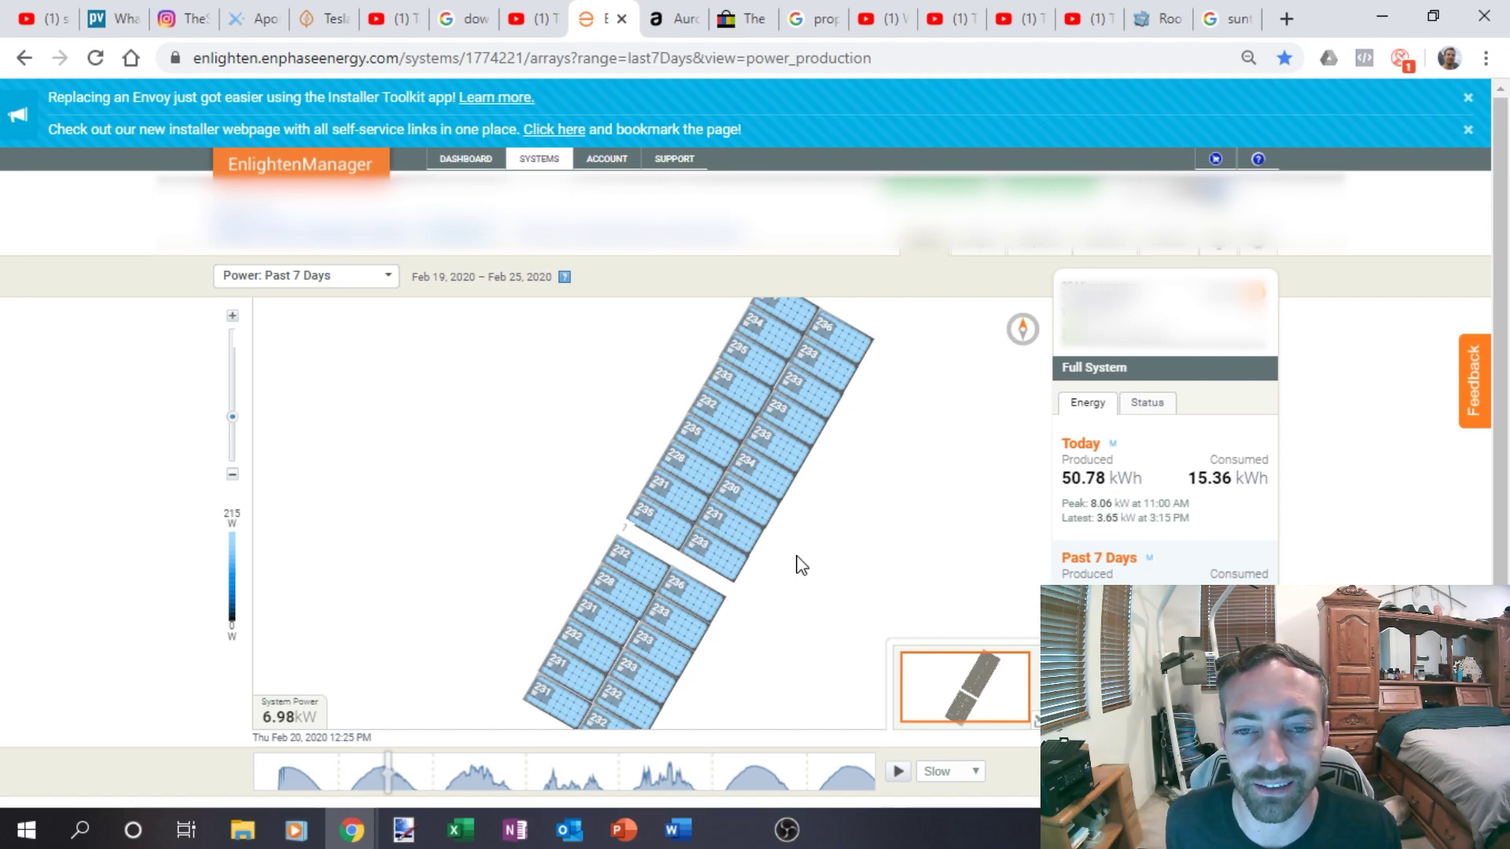
pyautogui.click(680, 20)
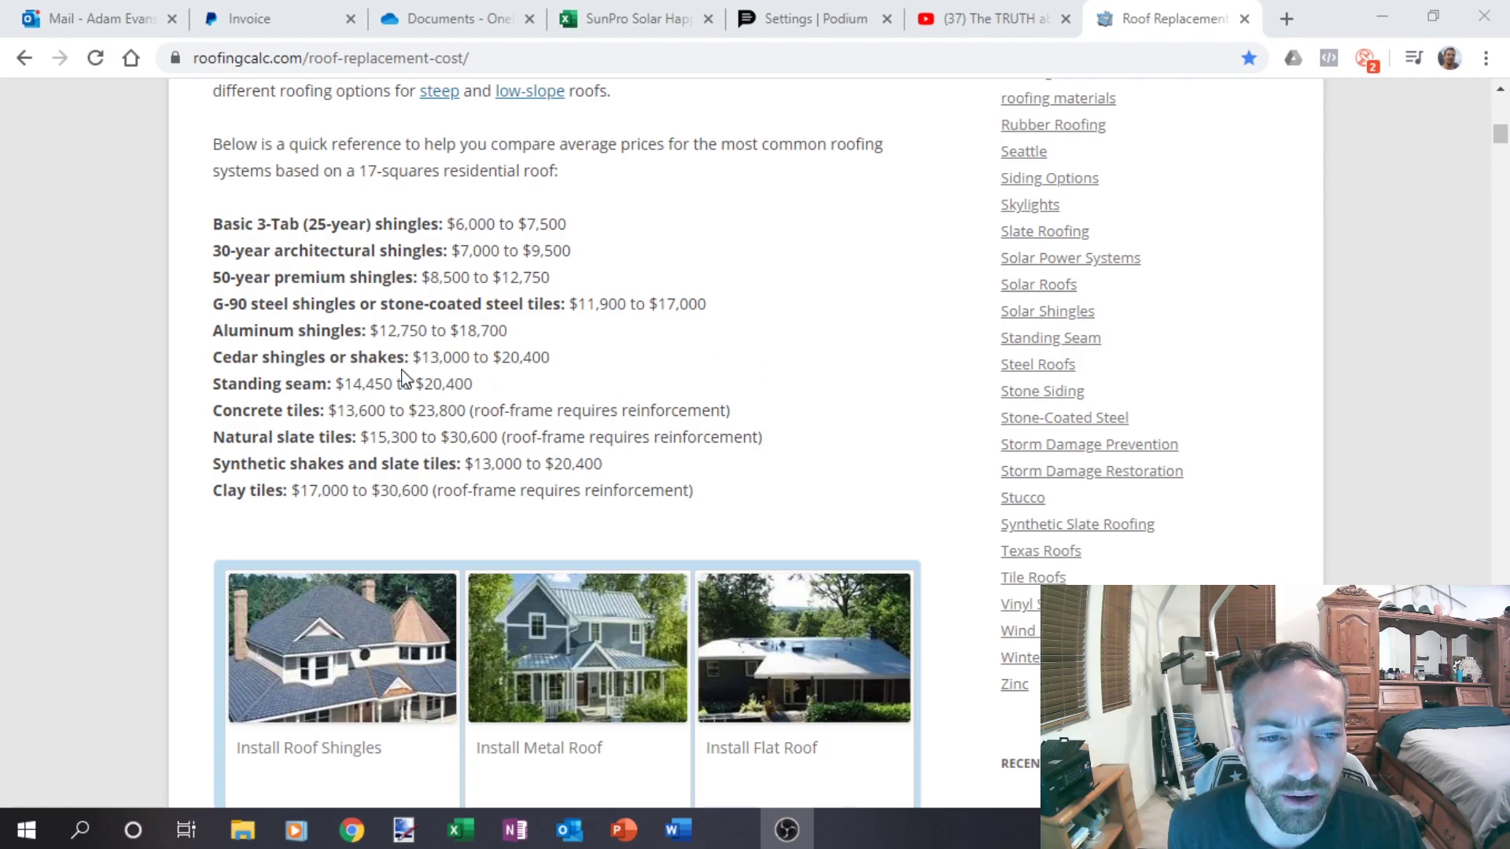
# Step: Switch to the YouTube video 'The TRUTH about Tesla's V3 Solar Roof' and its roof-only cost chart
pyautogui.click(965, 24)
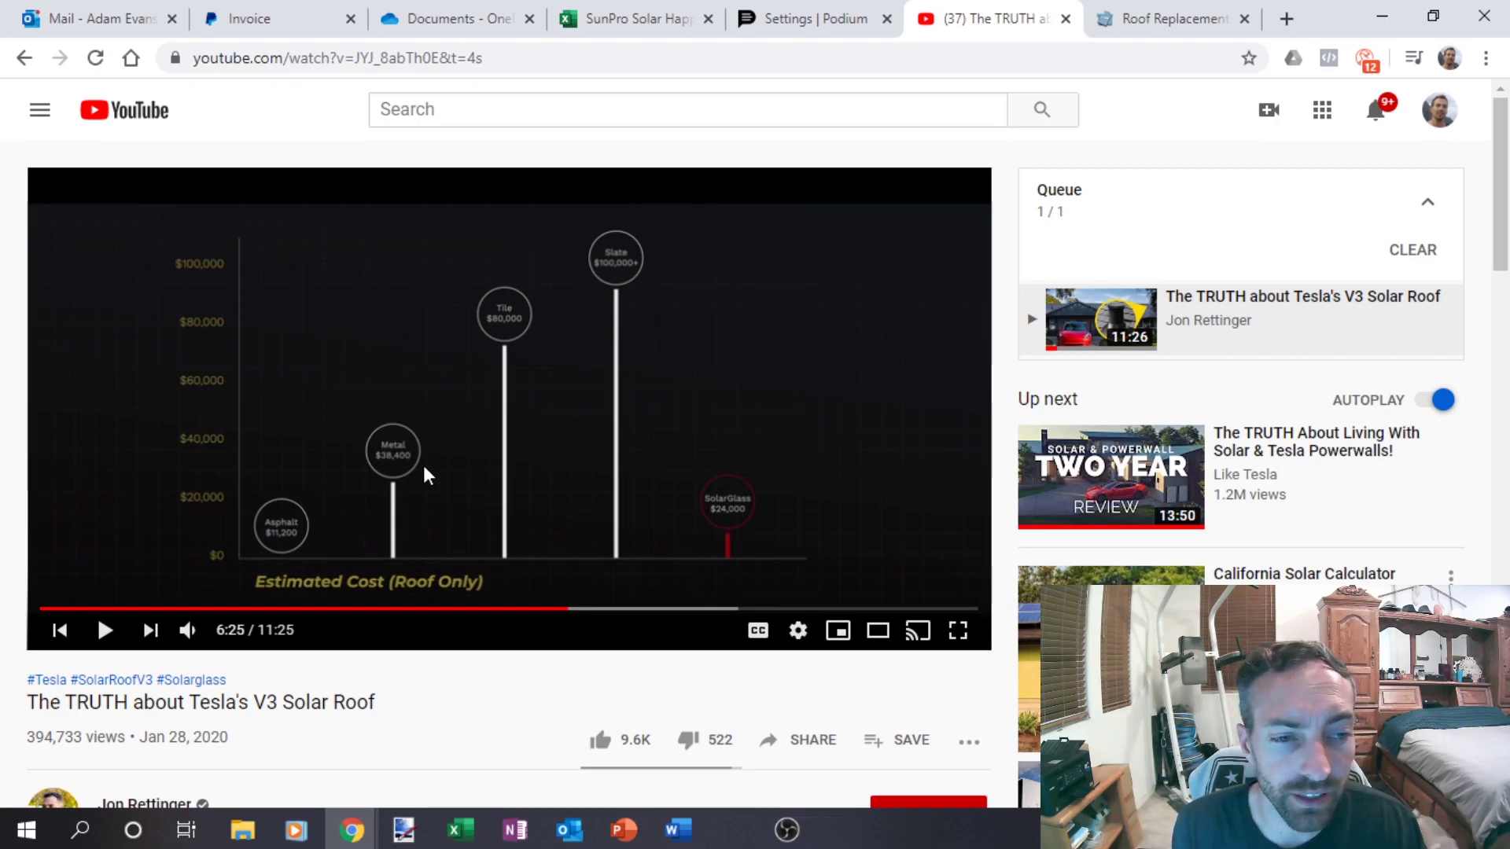
# Step: Return to the roofingcalc.com roof replacement cost page with average roofing prices
pyautogui.click(1146, 20)
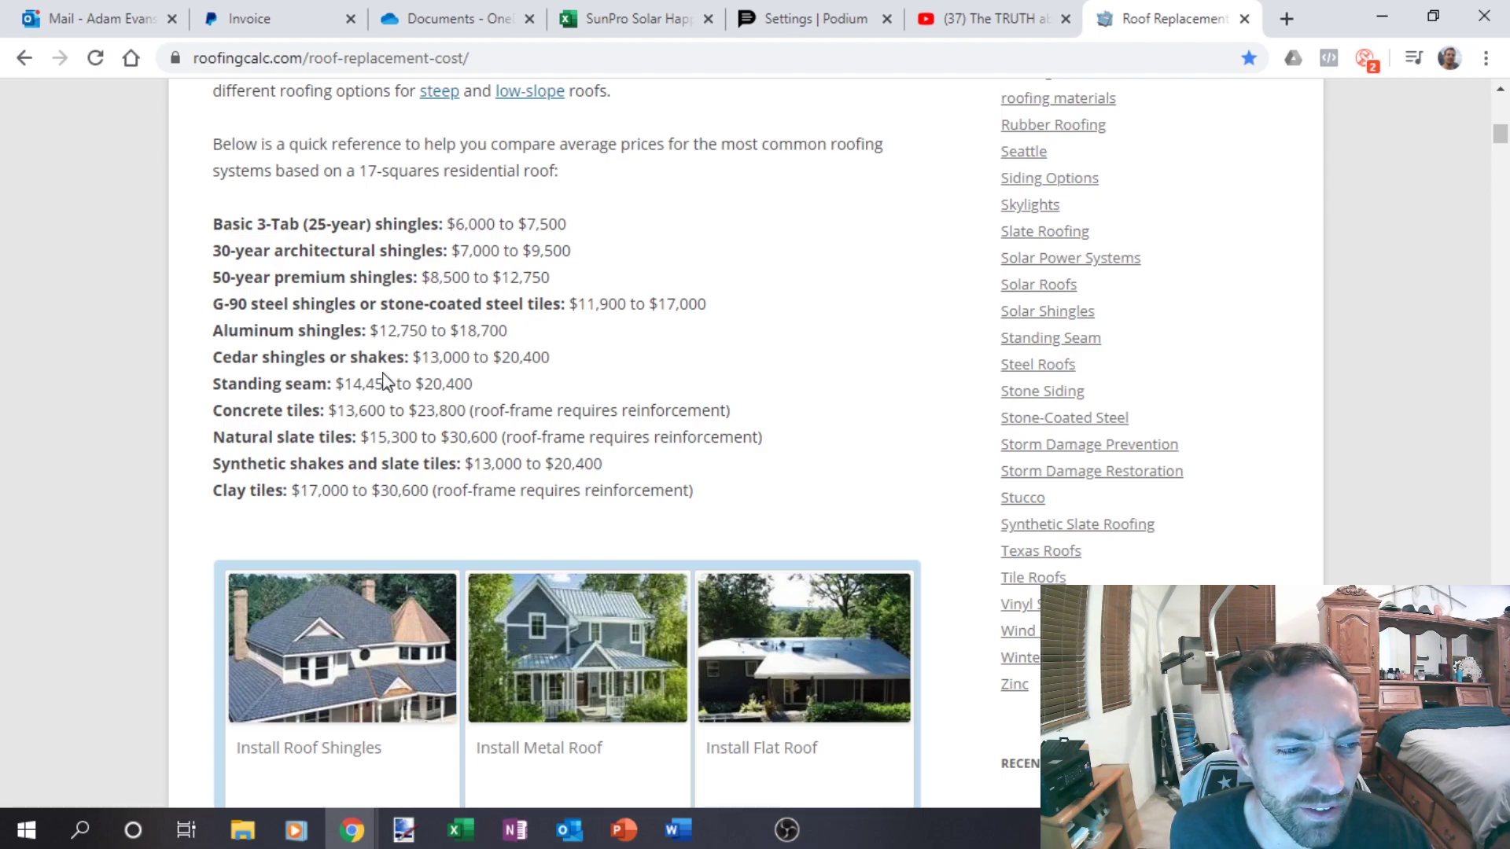
# Step: Highlight the concrete tiles $13,600–$23,800 range, then bring up the Tesla Solar Roof V3 Installation video
pyautogui.moveTo(338, 410); pyautogui.dragTo(468, 411)
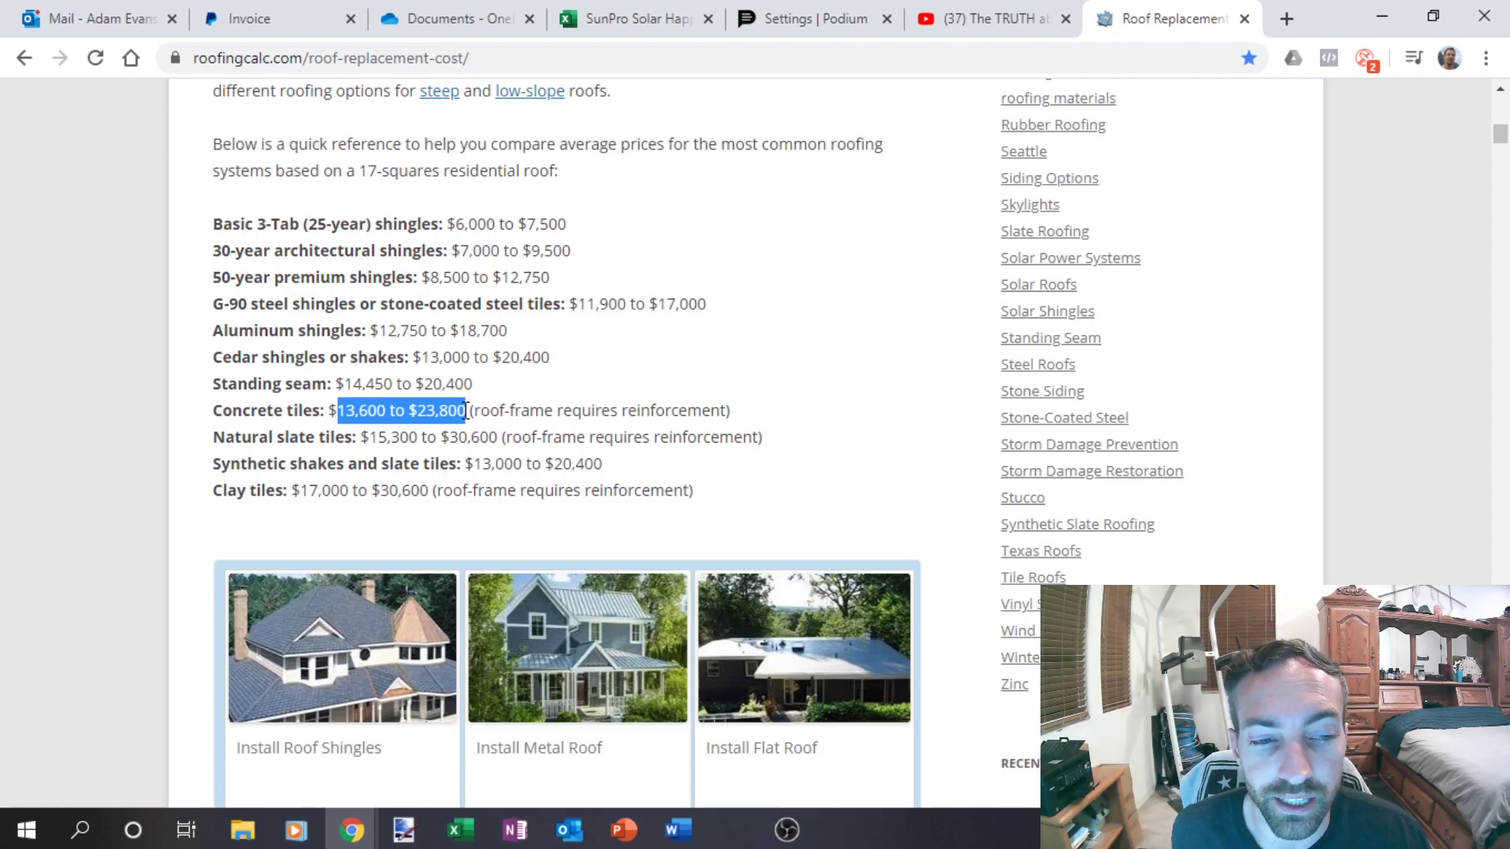
pyautogui.click(424, 410)
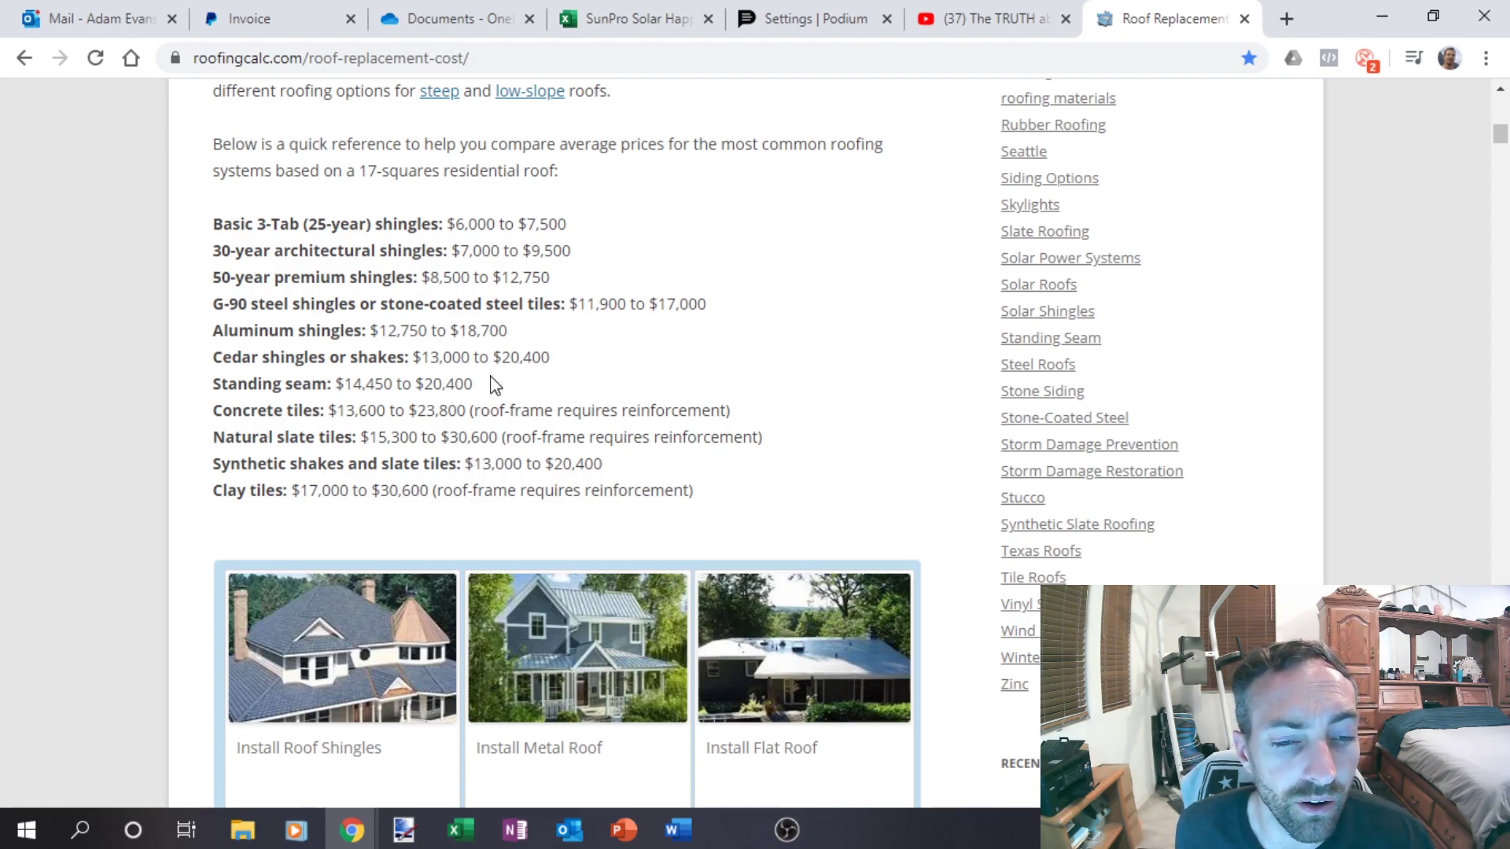
pyautogui.moveTo(577, 648)
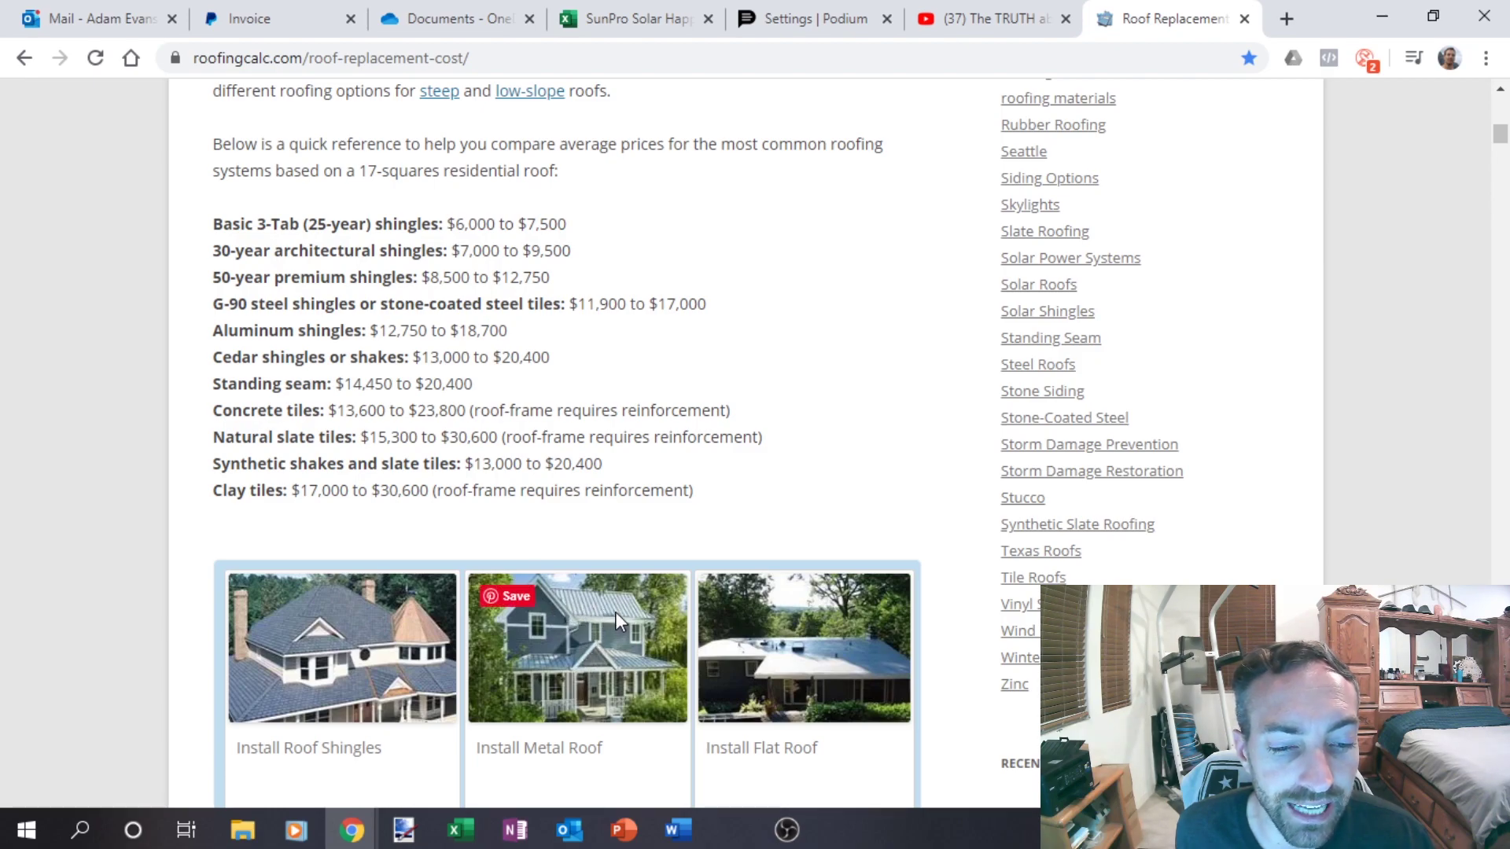
pyautogui.hotkey('alt', 'Tab')
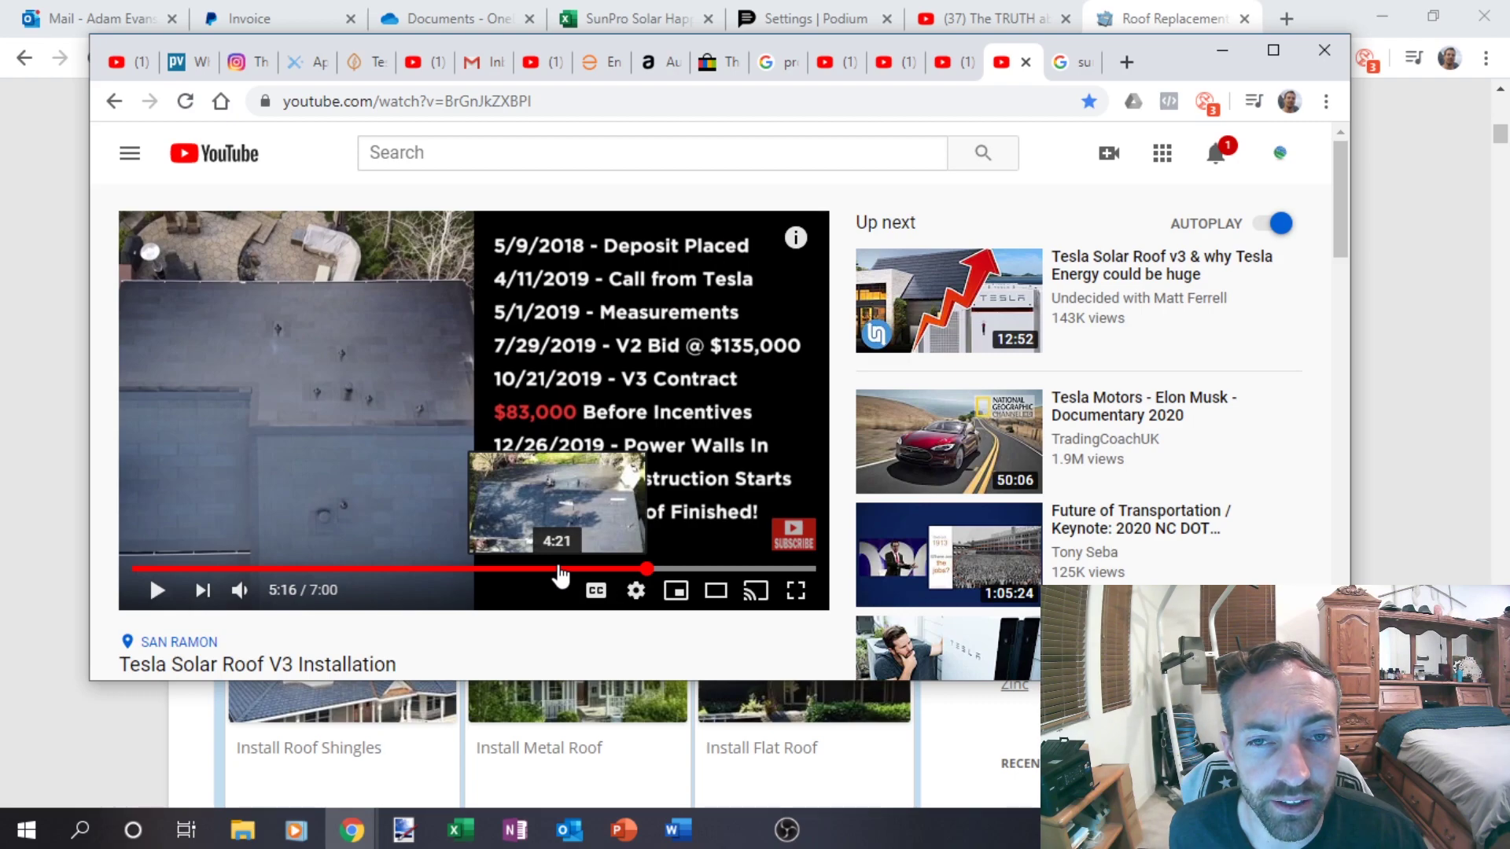
# Step: Rewind the installation video to 4:21 in a maximized window, play briefly, then pause
pyautogui.click(559, 574)
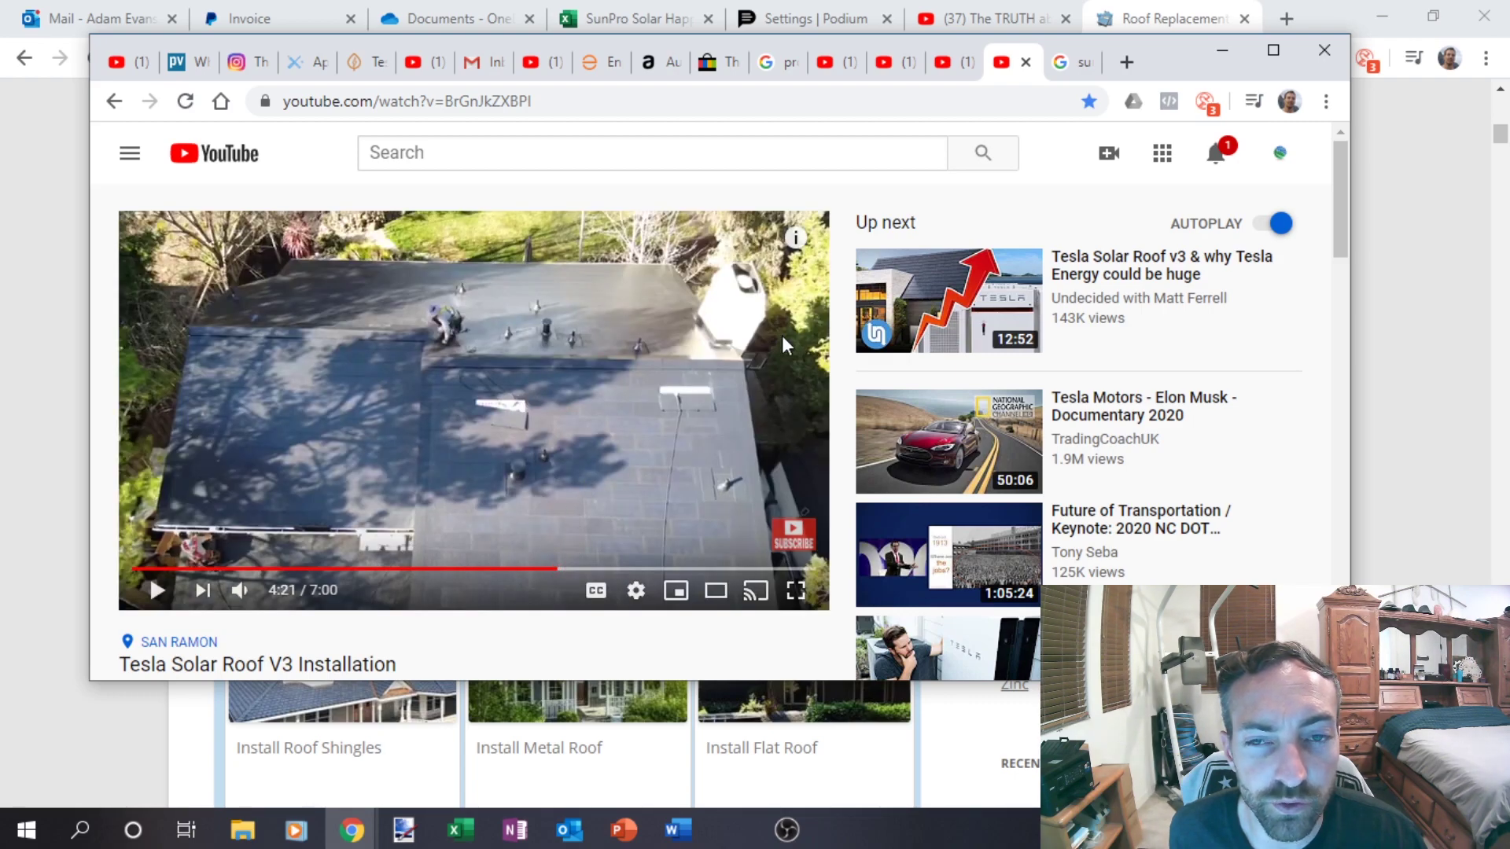
pyautogui.doubleClick(1153, 60)
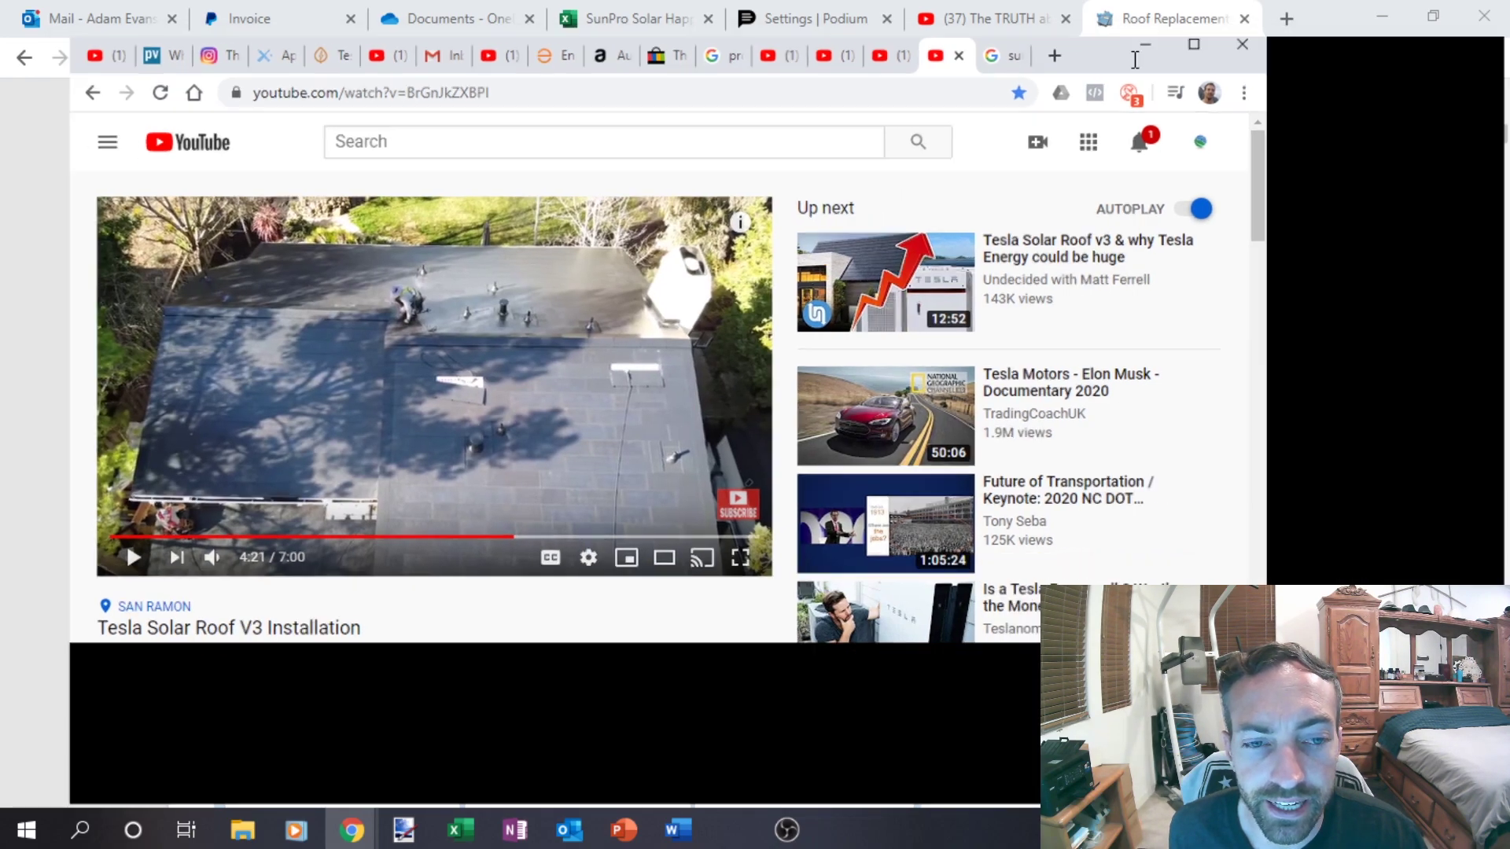
pyautogui.click(483, 536)
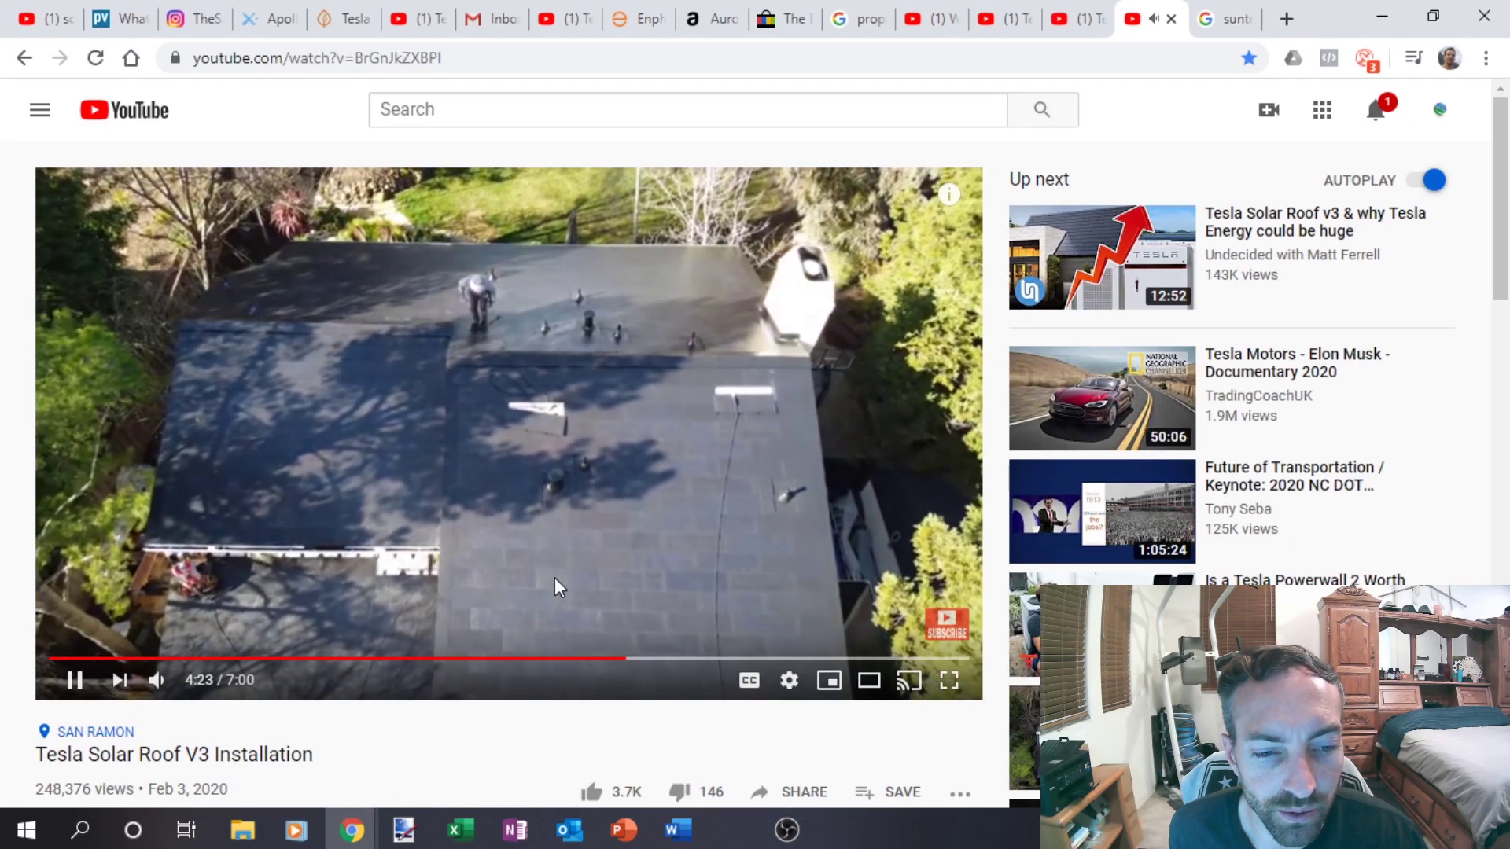
pyautogui.click(555, 577)
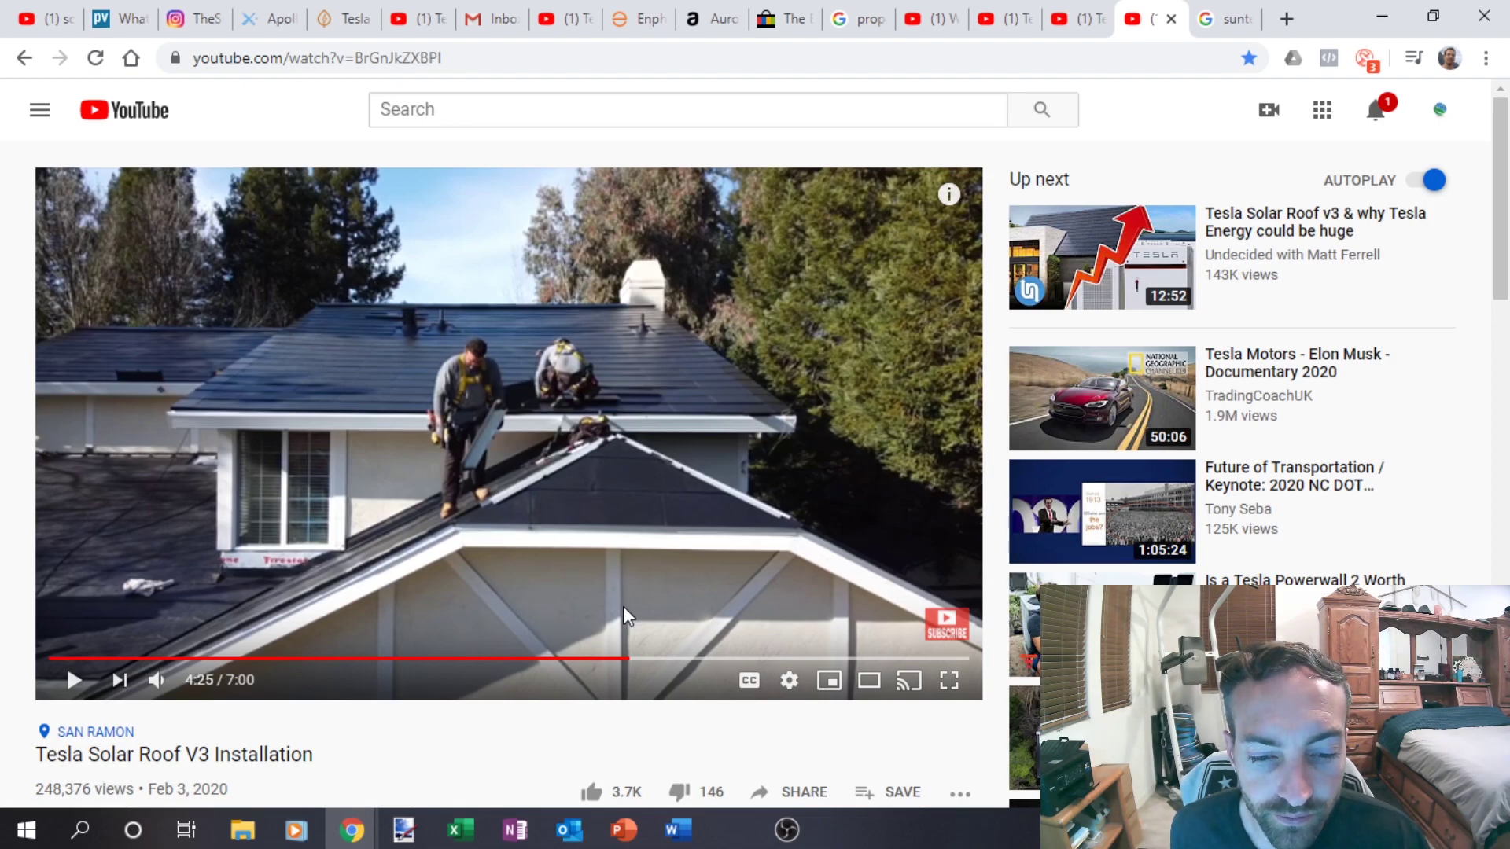
# Step: Replay the aerial roof footage around 4:26, then minimize the video to reveal the cost page
pyautogui.click(626, 665)
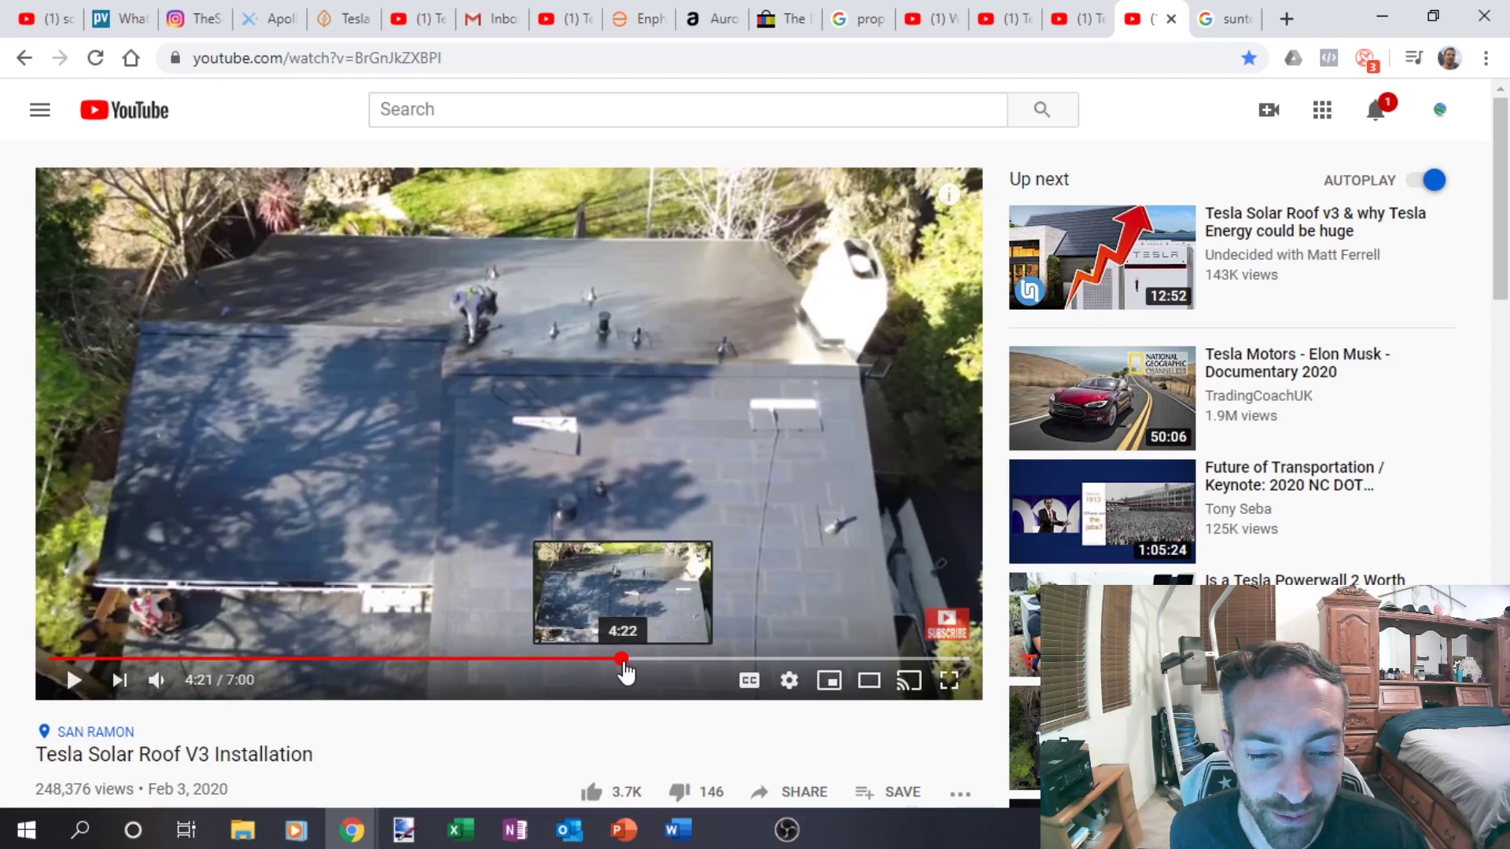
pyautogui.click(625, 619)
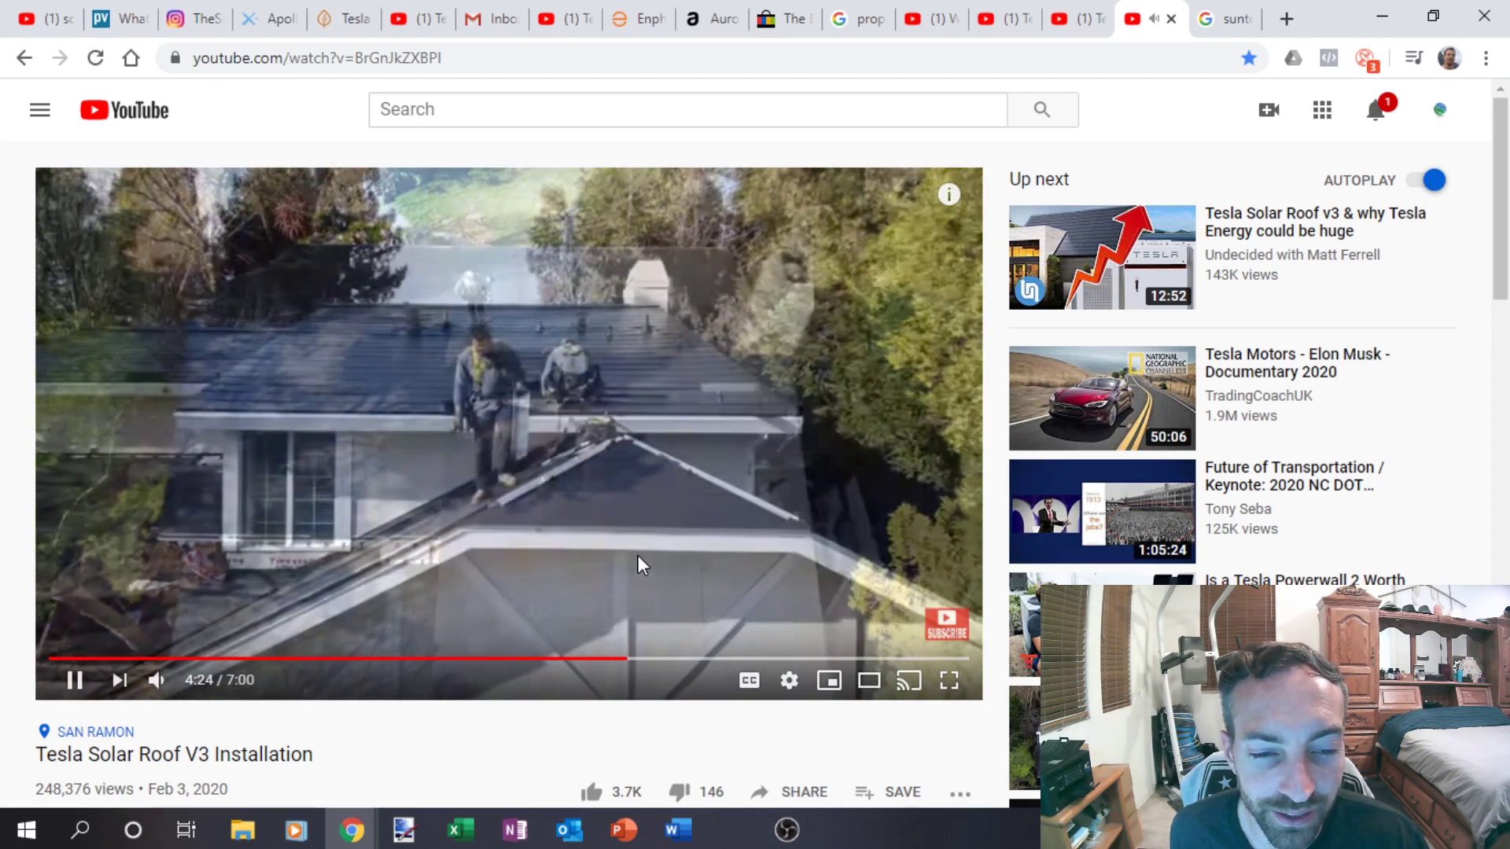
pyautogui.click(636, 556)
pyautogui.click(1386, 21)
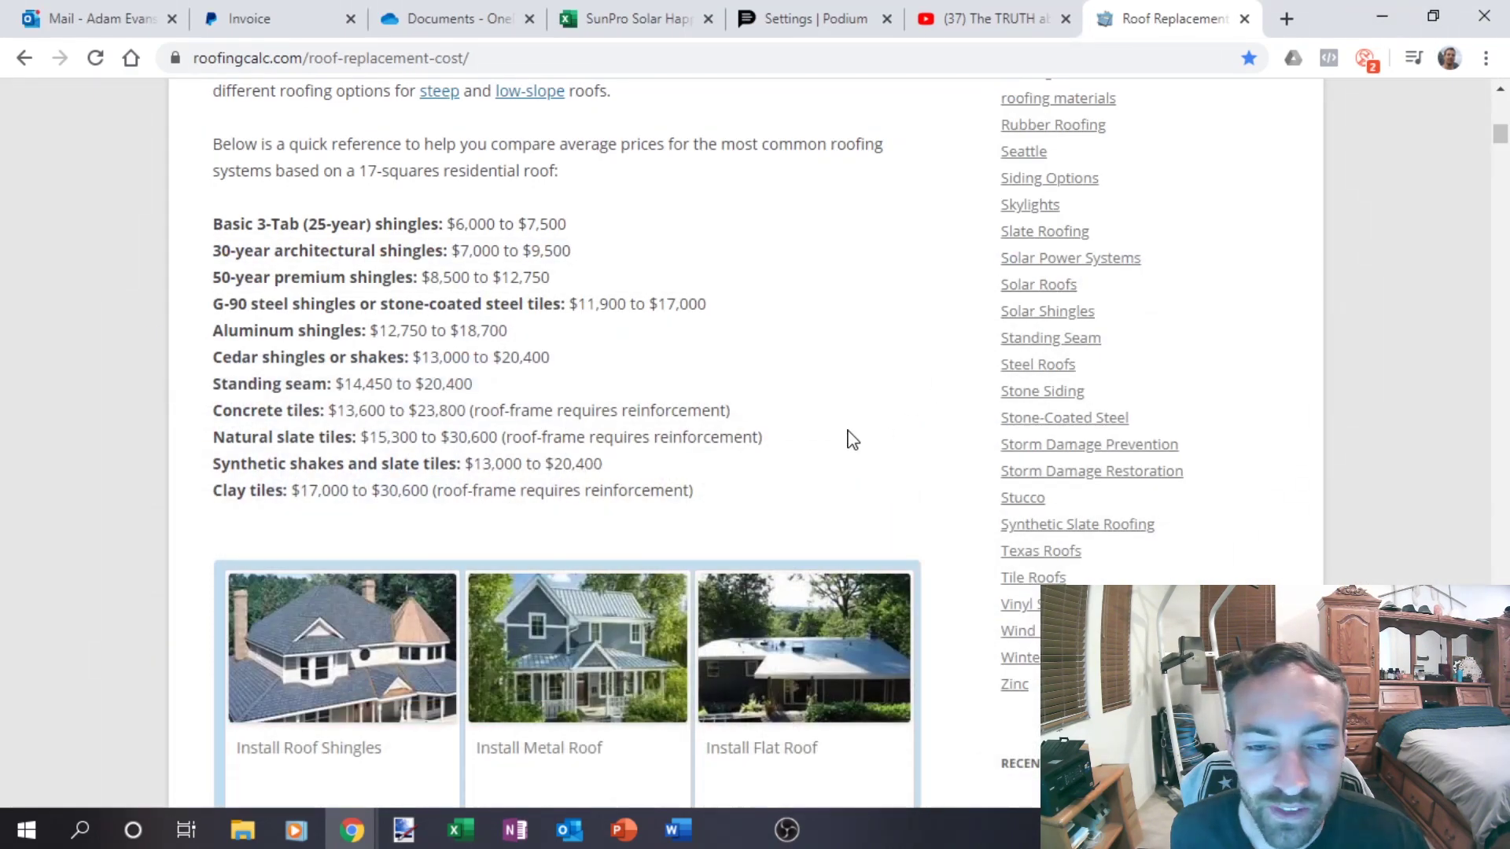
# Step: Switch to the 'The TRUTH about Tesla's V3 Solar Roof' video tab
pyautogui.click(991, 19)
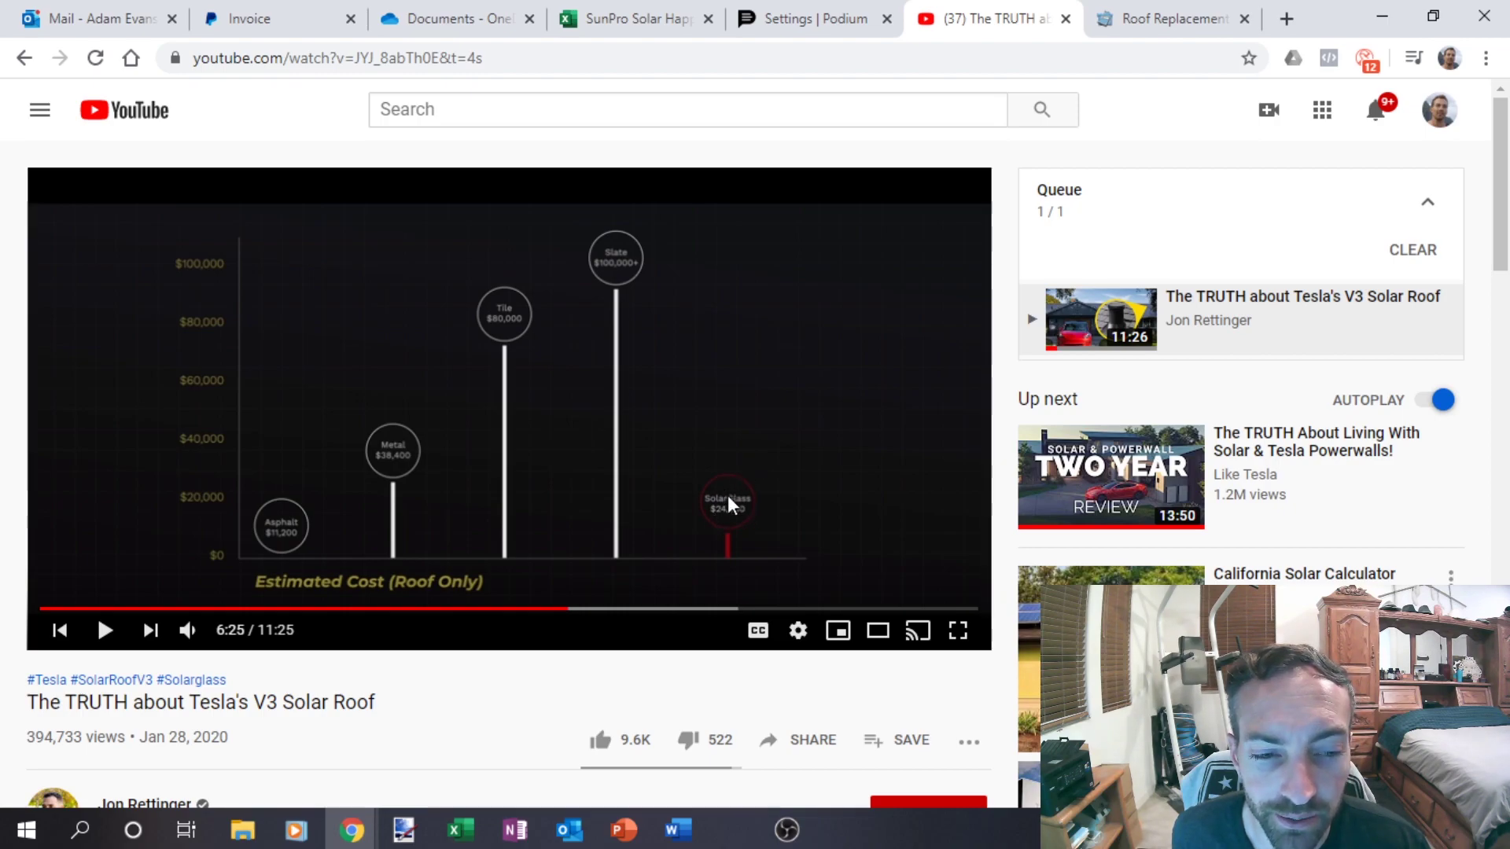
# Step: Play the Tesla V3 roof video to 6:54, pause, and jump back to the 6:25 cost chart
pyautogui.click(561, 541)
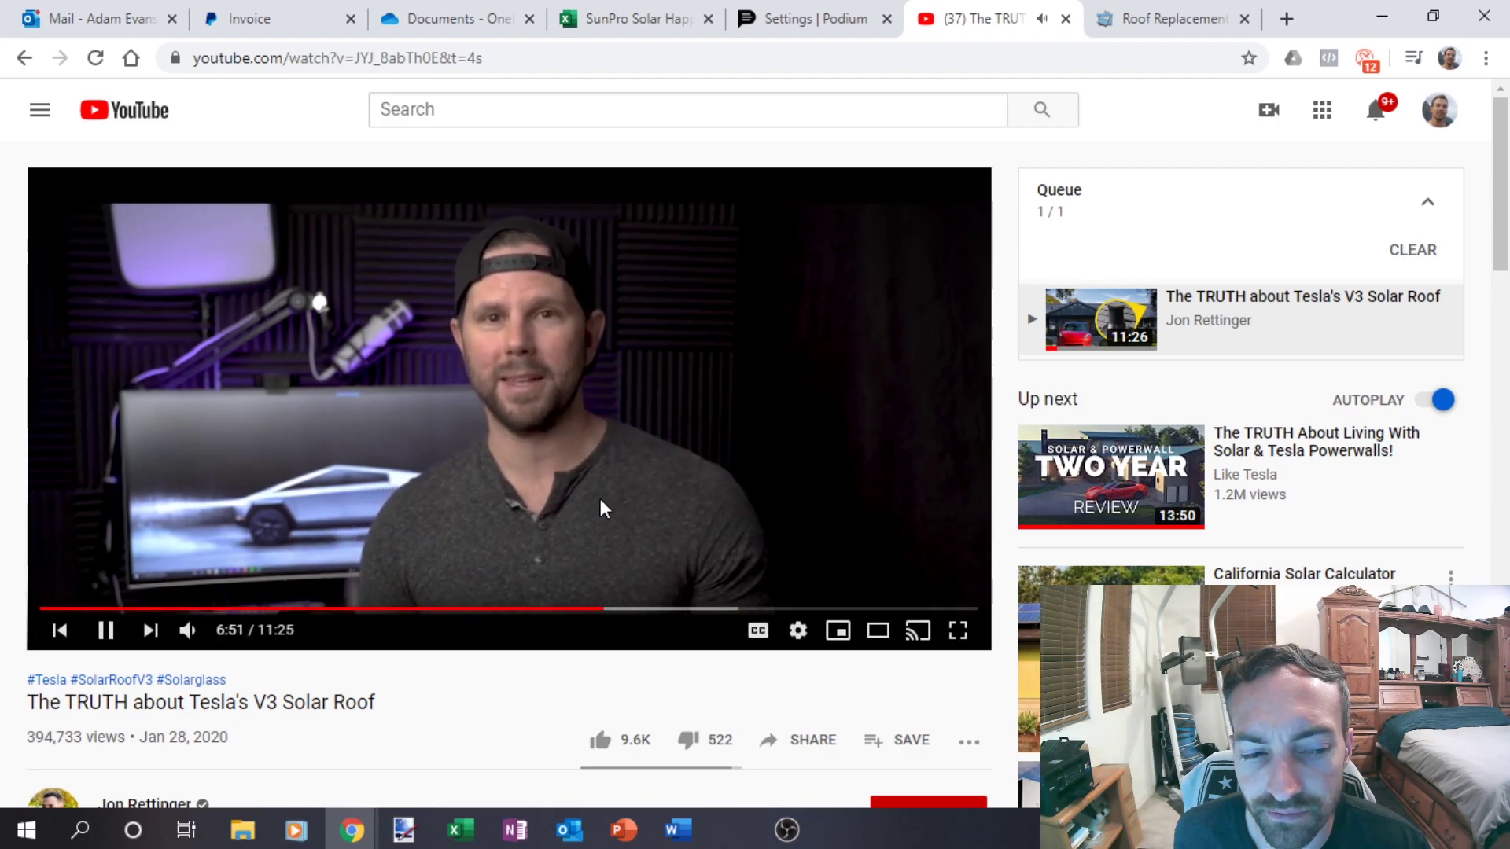
pyautogui.click(593, 540)
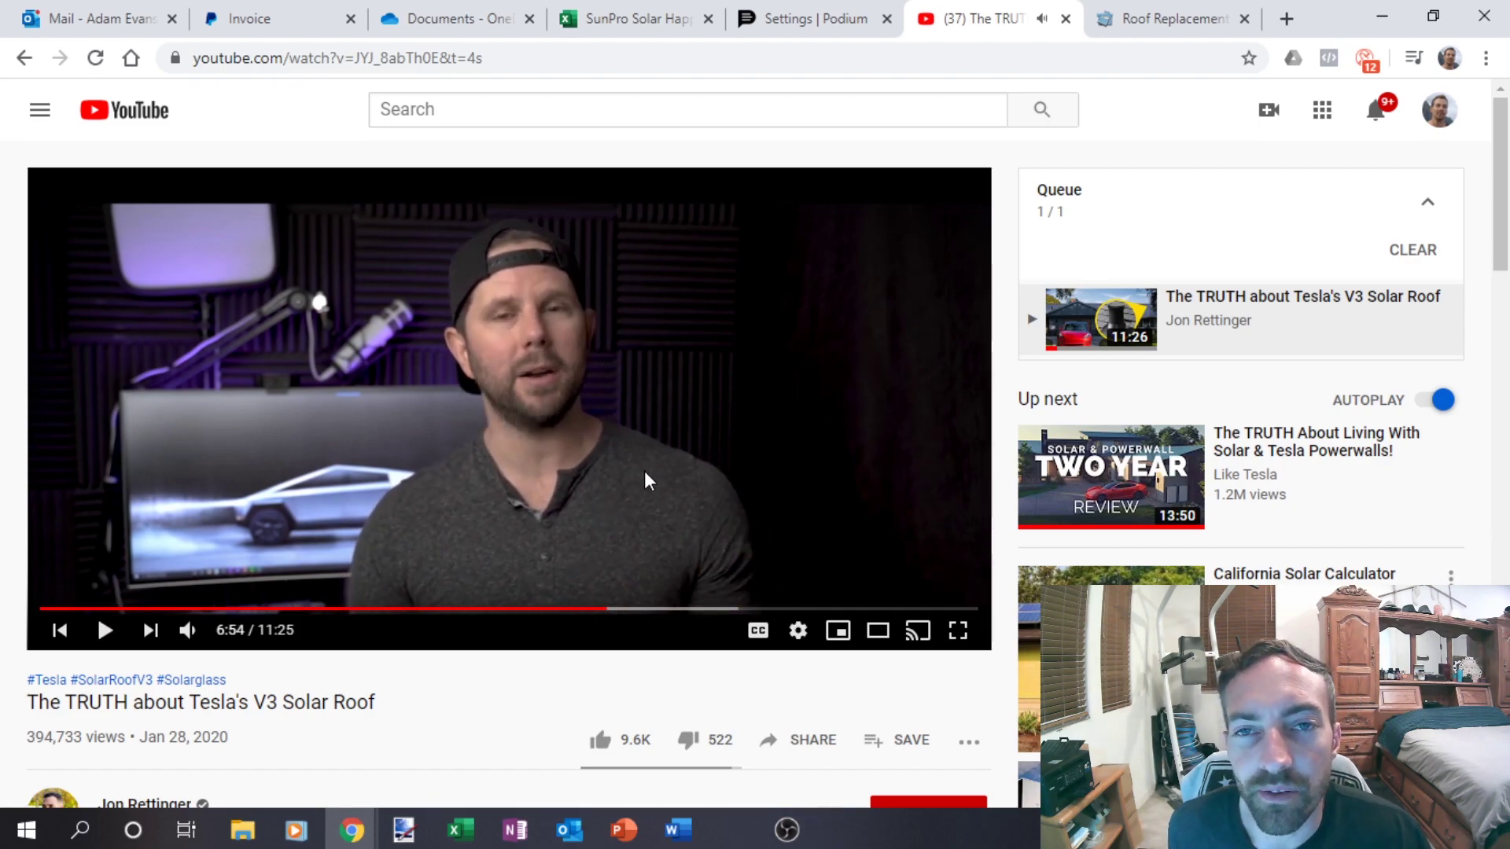
pyautogui.click(568, 609)
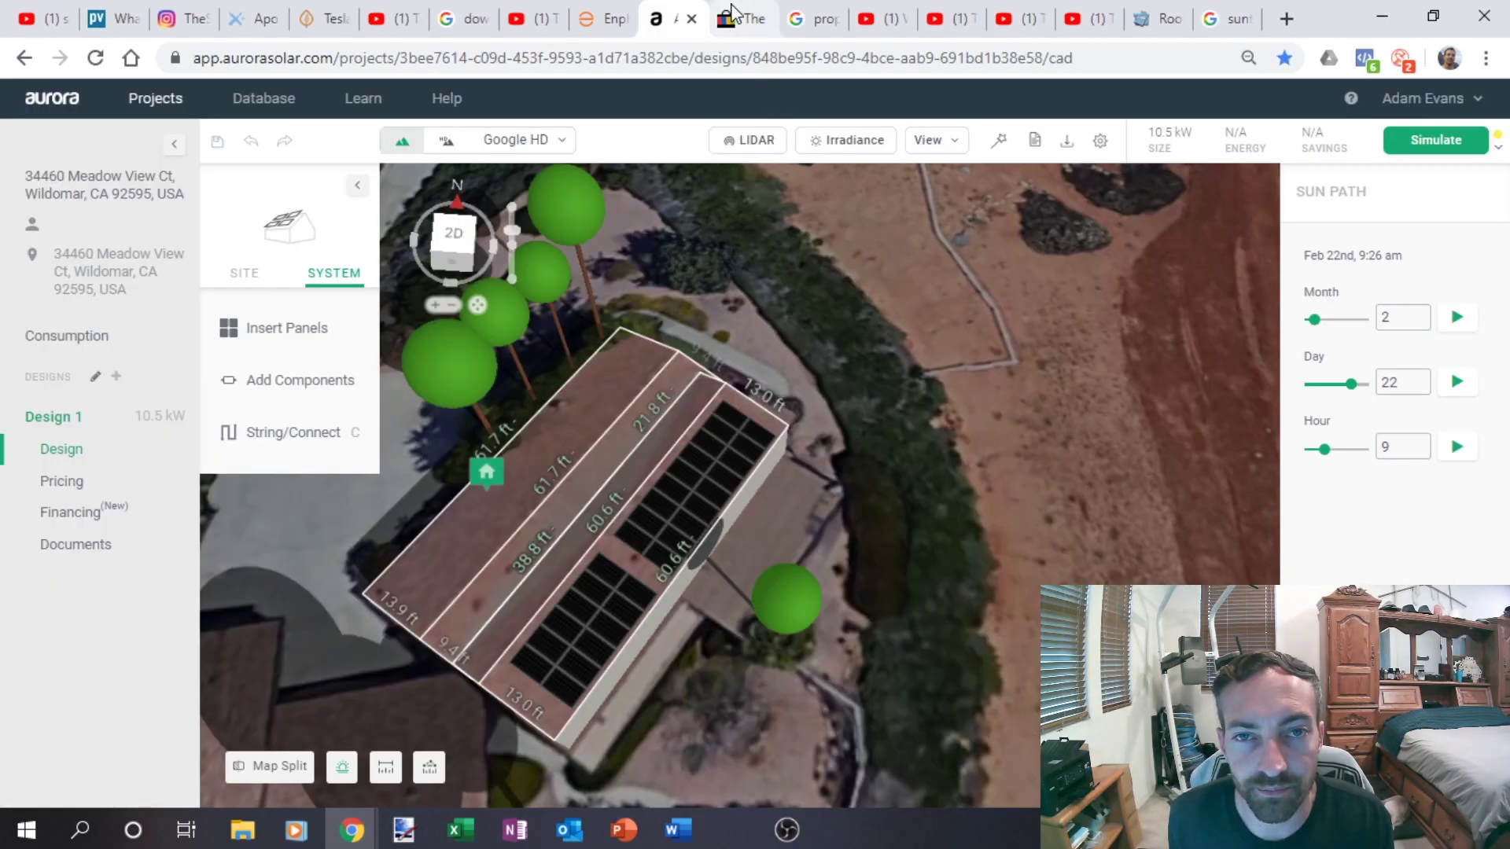
# Step: Switch to the $1,999 Boring Company Not-a-Flamethrower eBay listing
pyautogui.click(740, 25)
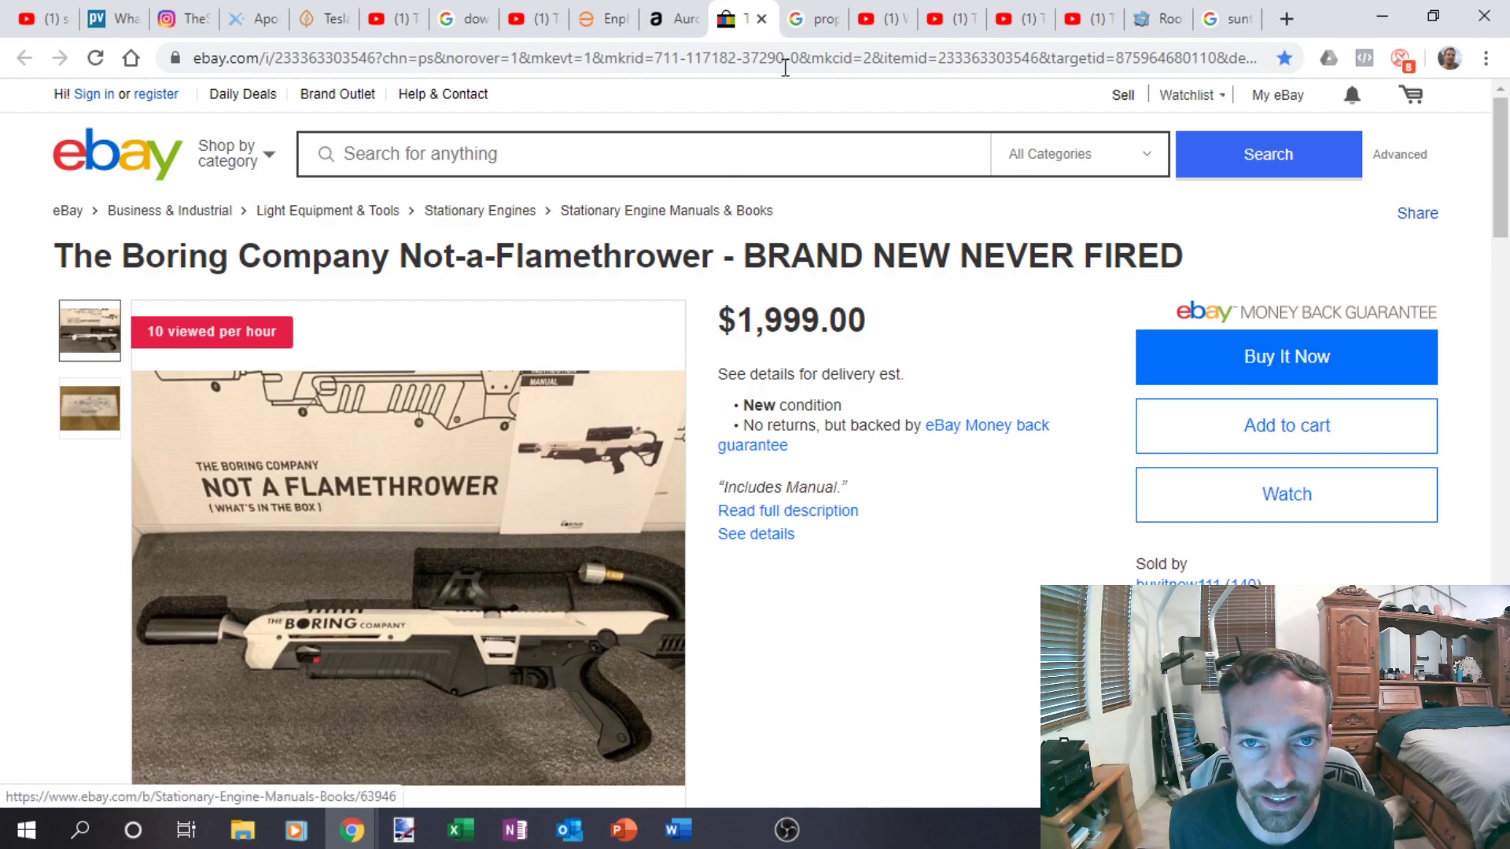
# Step: Compare the Not-a-Flamethrower listing with the Greenwood Propane Torch results, ending on the torch results
pyautogui.click(811, 21)
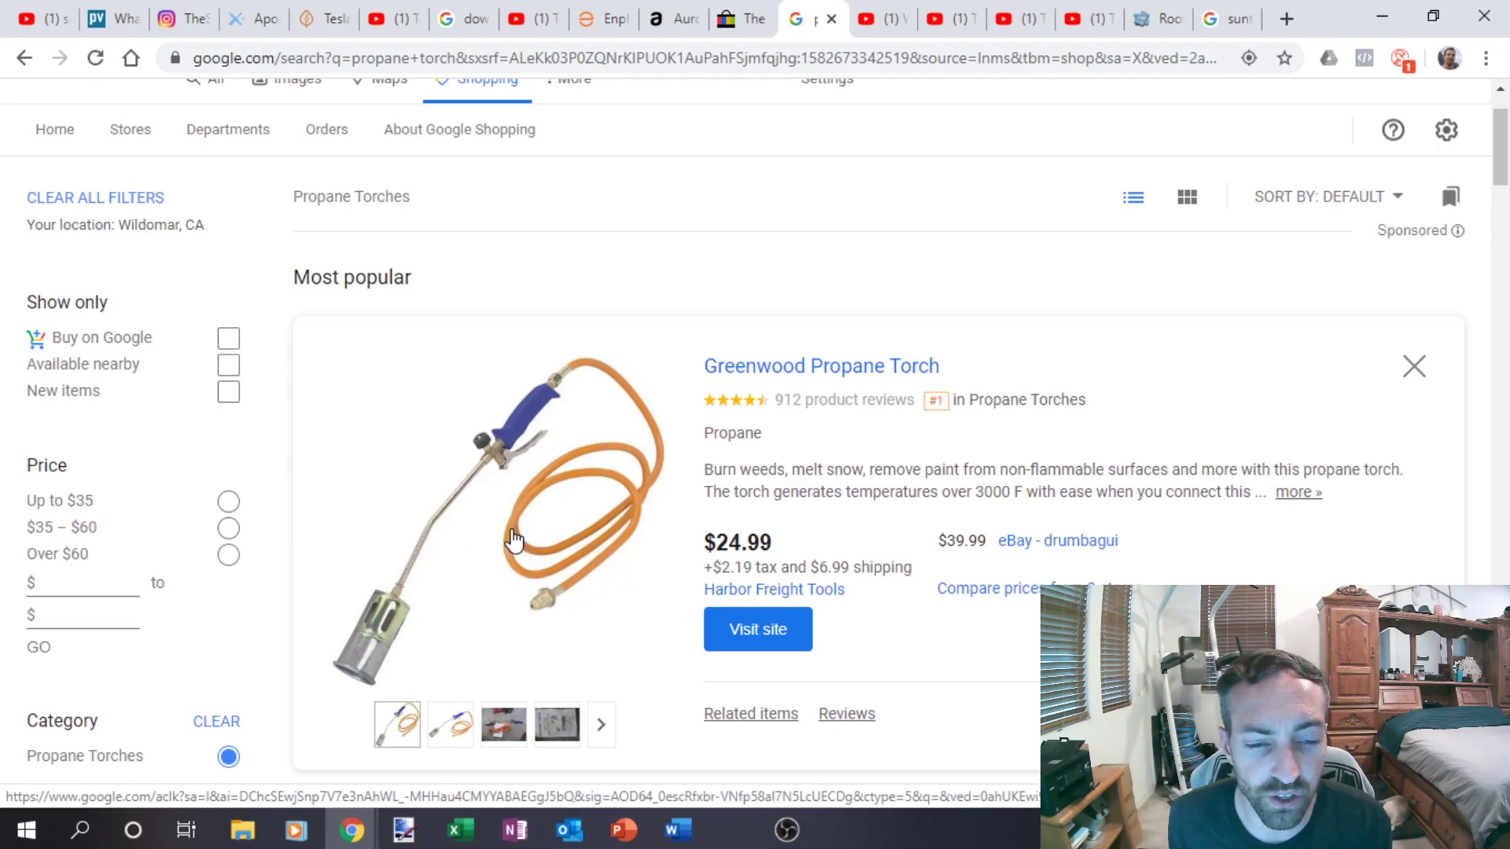
pyautogui.click(725, 26)
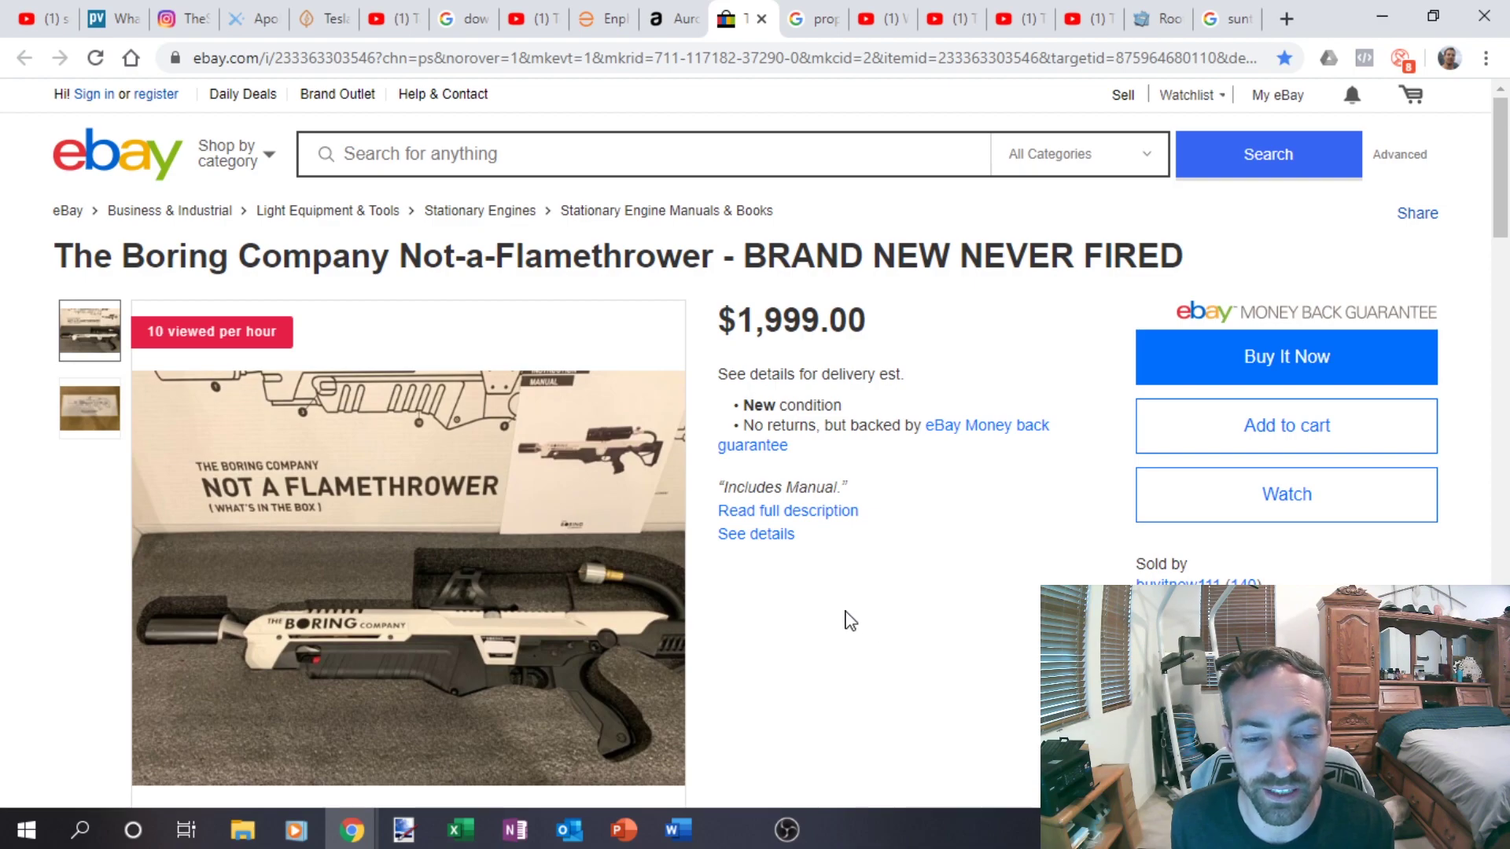
pyautogui.click(790, 12)
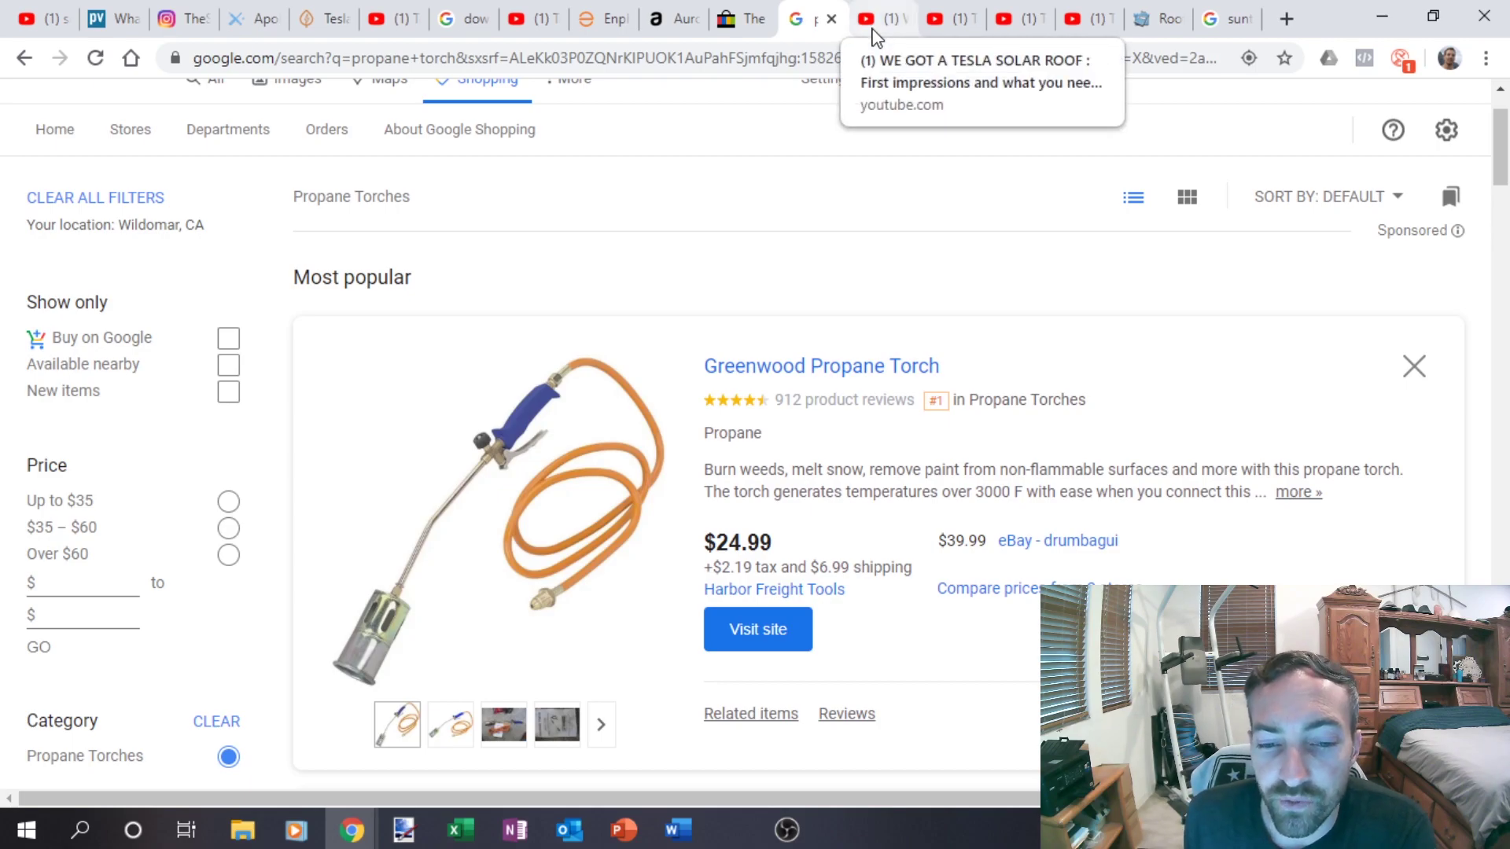
pyautogui.click(871, 28)
pyautogui.click(819, 22)
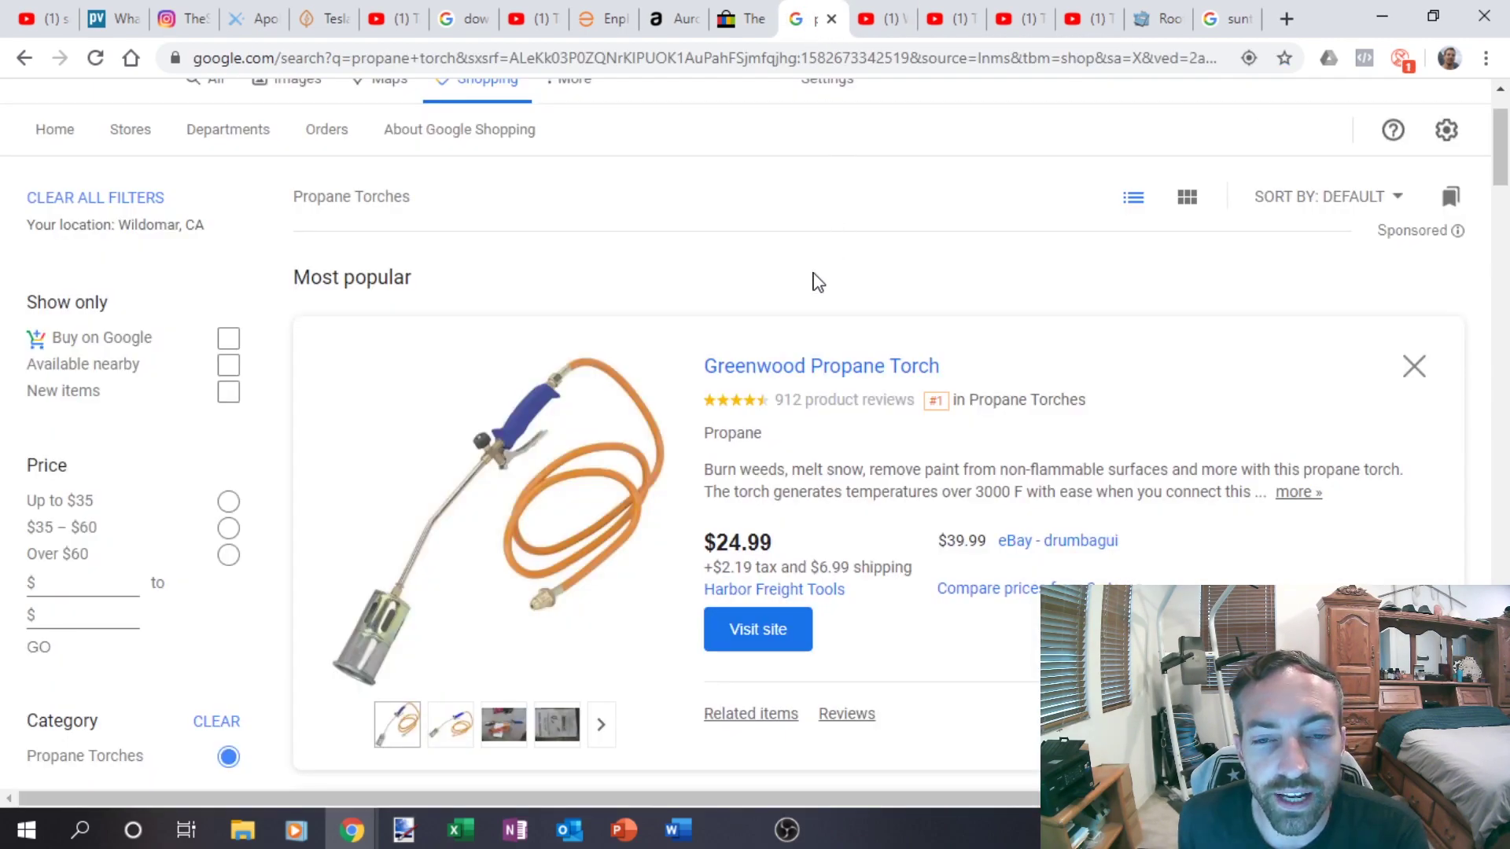